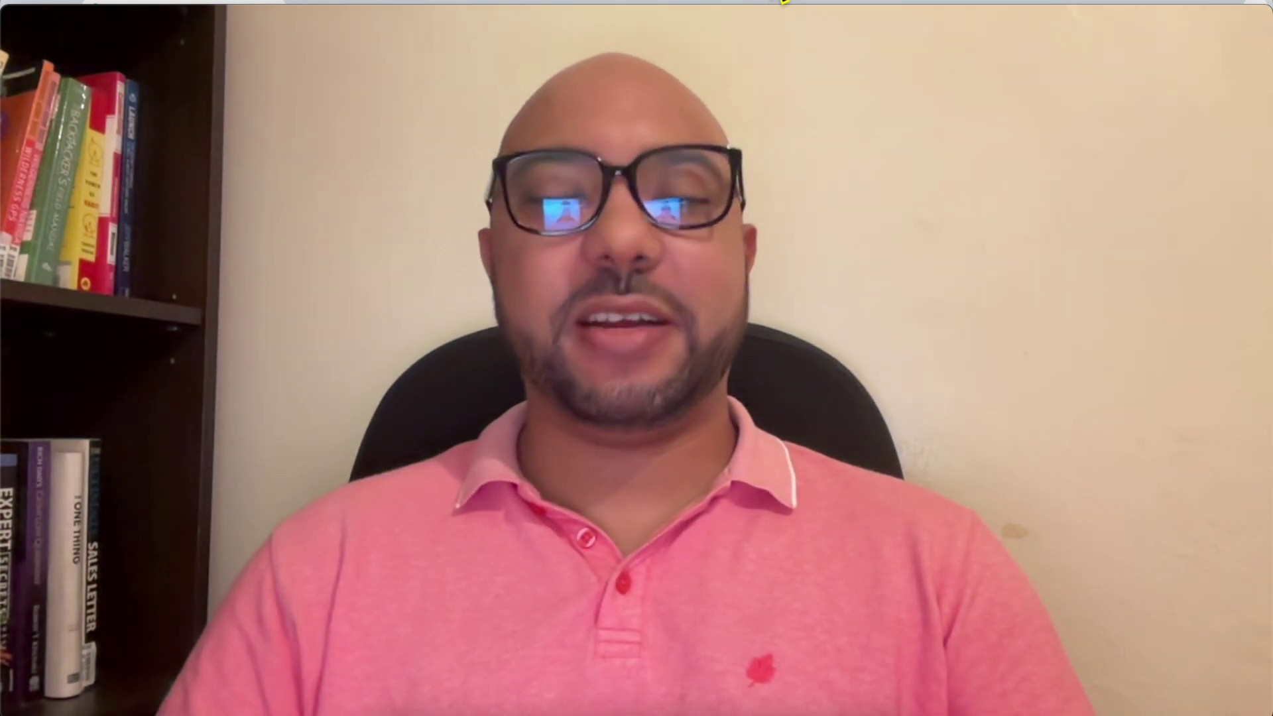
- Start a new blank YouTube banner design in Canva
key(Escape)
click(594, 296)
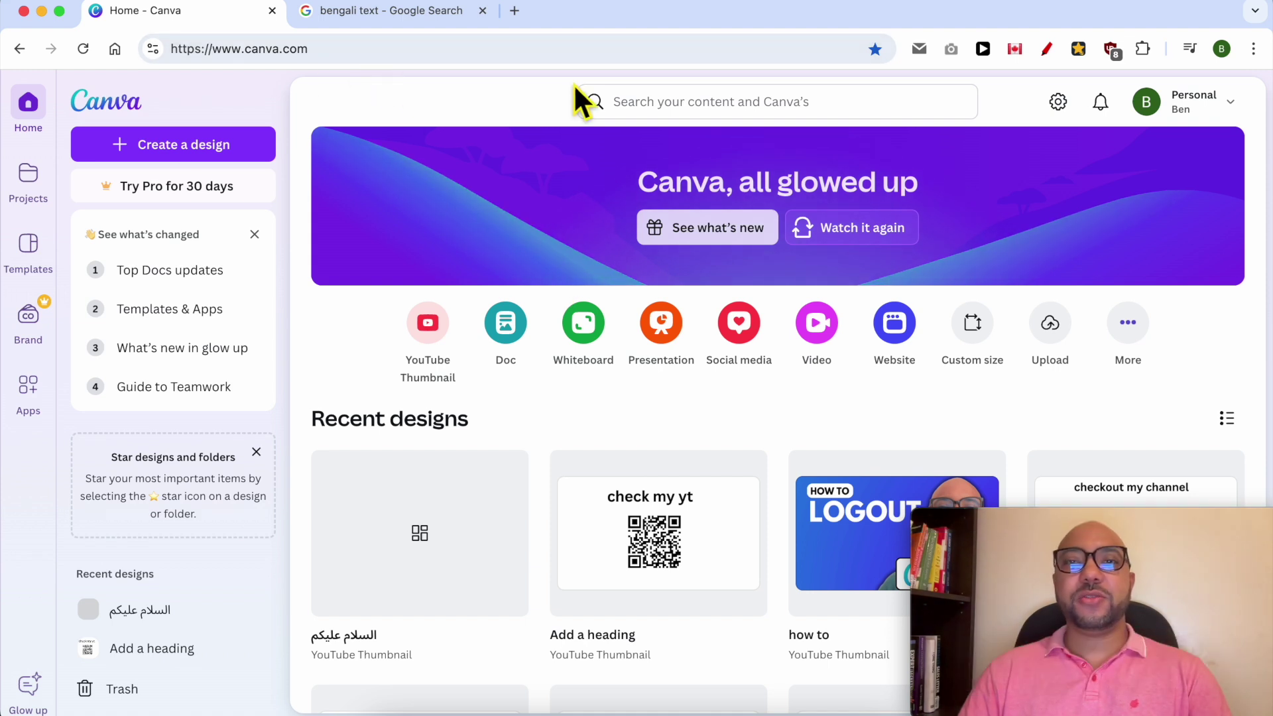
click(226, 142)
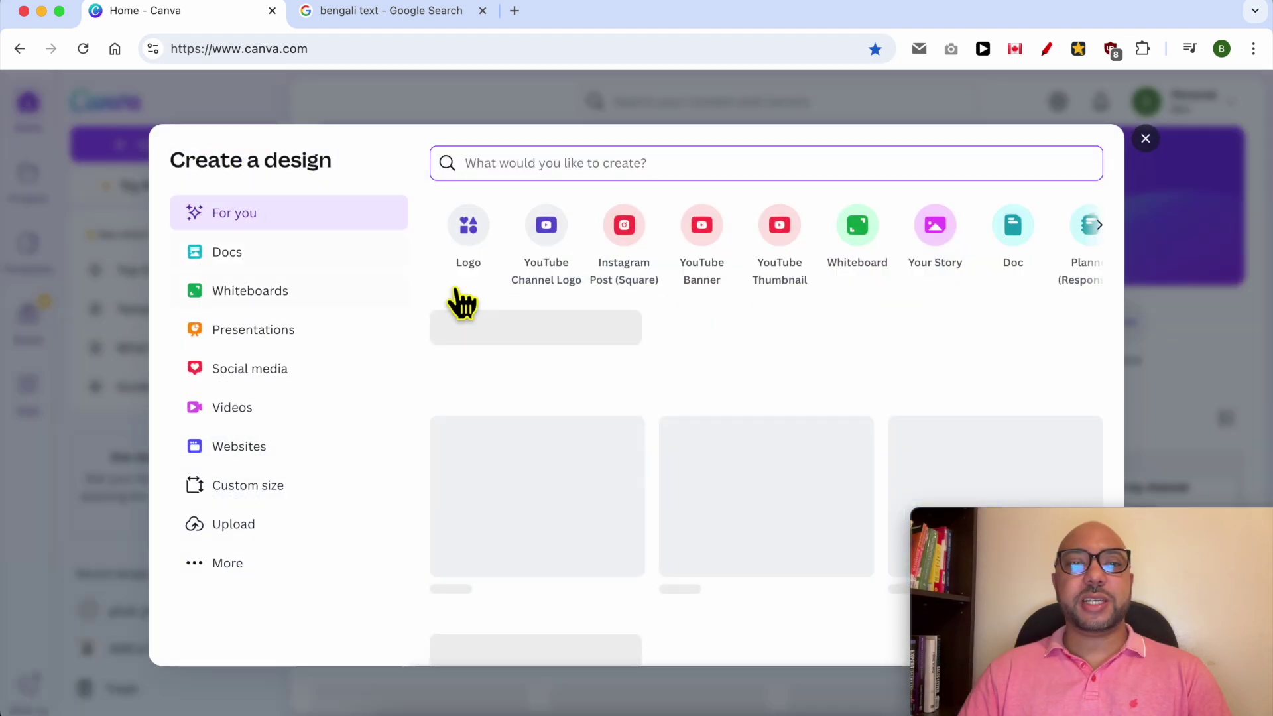
click(699, 244)
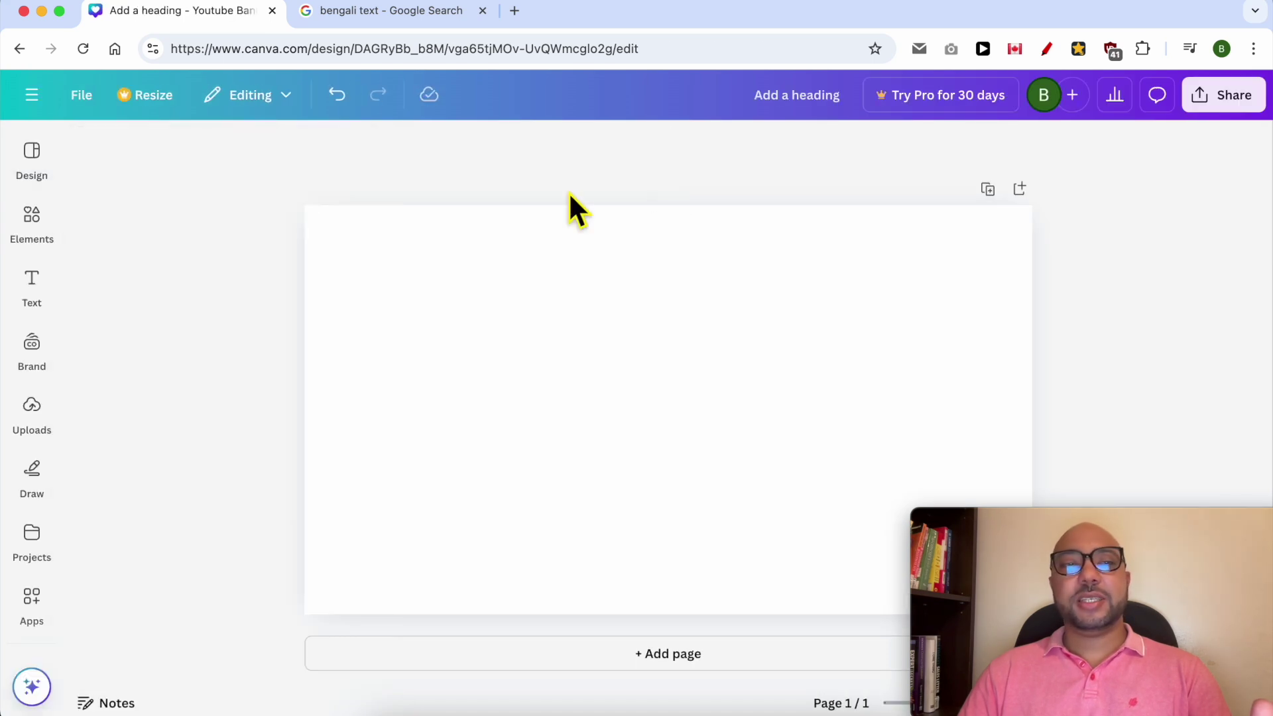
- Add a default 'Add a heading' text box to the page, then deselect it
click(30, 291)
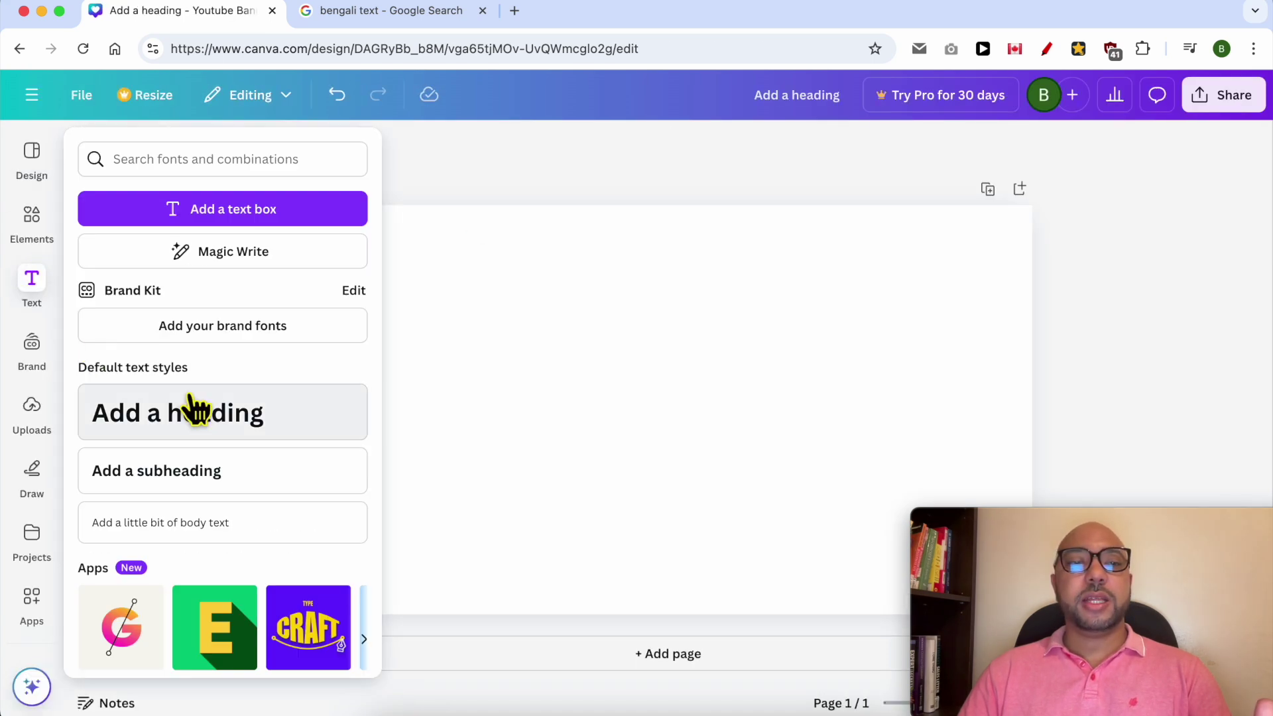
click(232, 419)
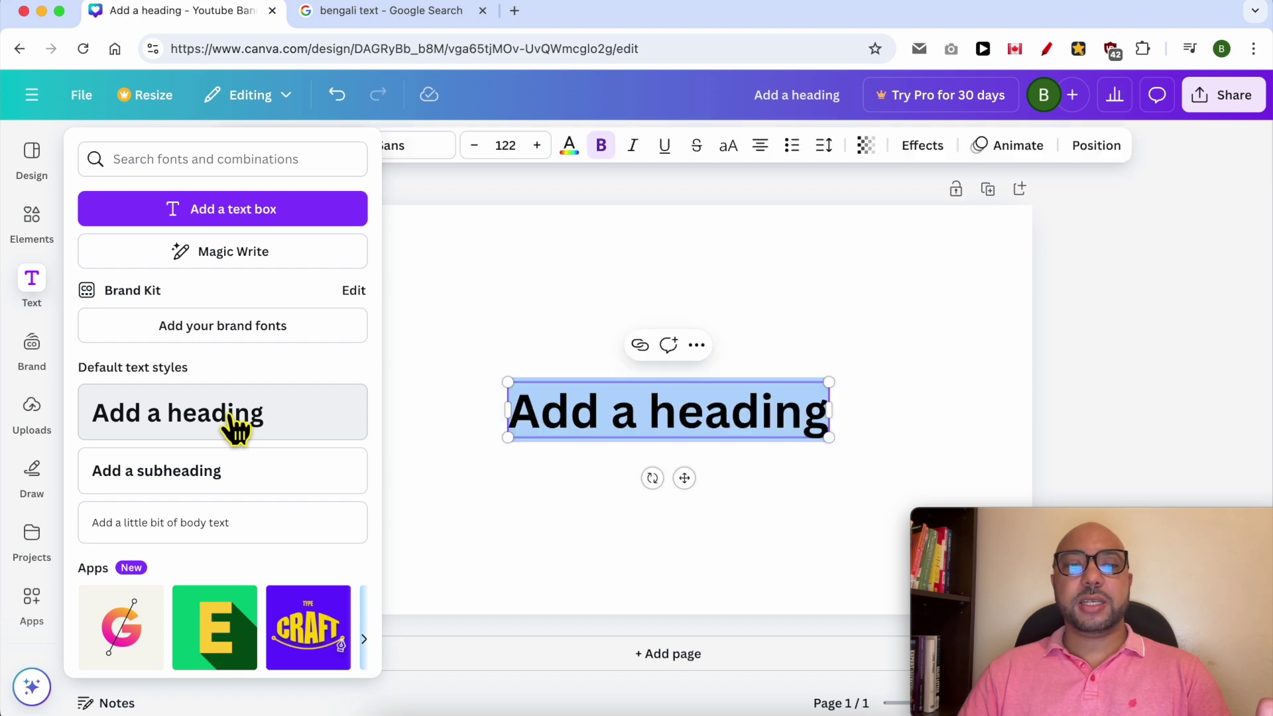
click(627, 374)
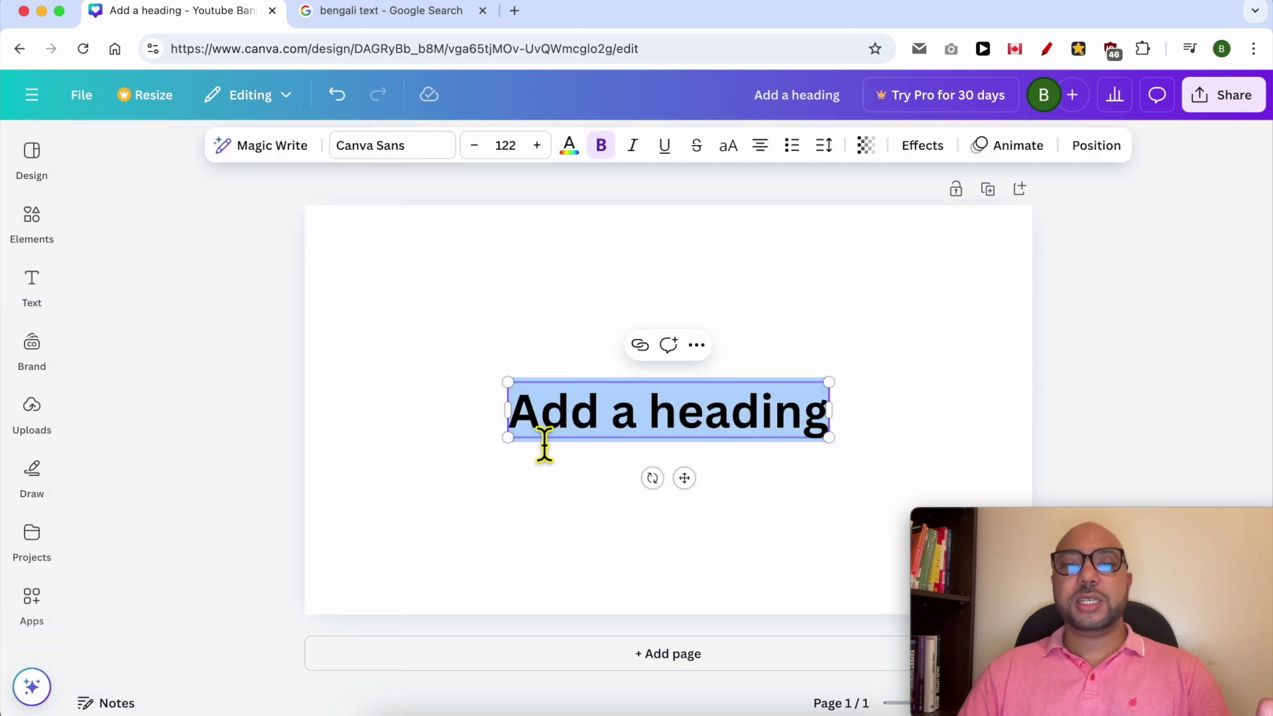
click(547, 323)
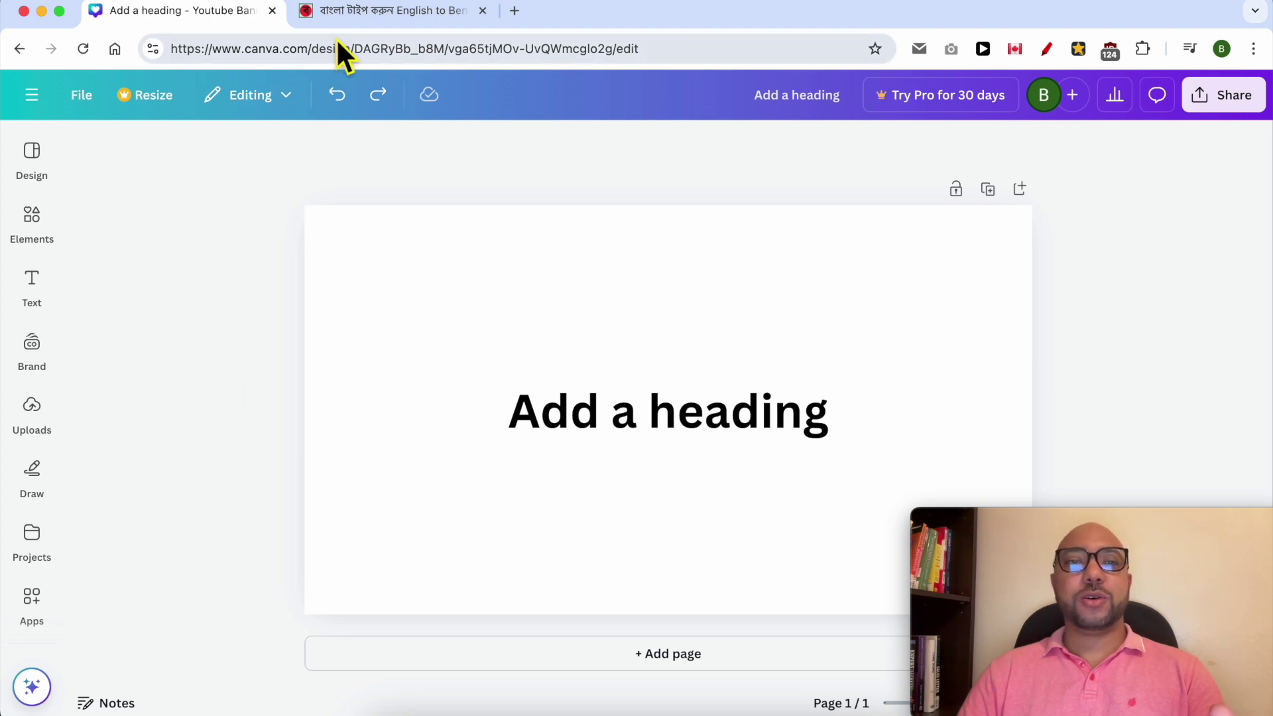
- On Easy Bengali Typing, type 'hey everyone' to get the Bengali phrase হেই এভেরিওনে
click(361, 15)
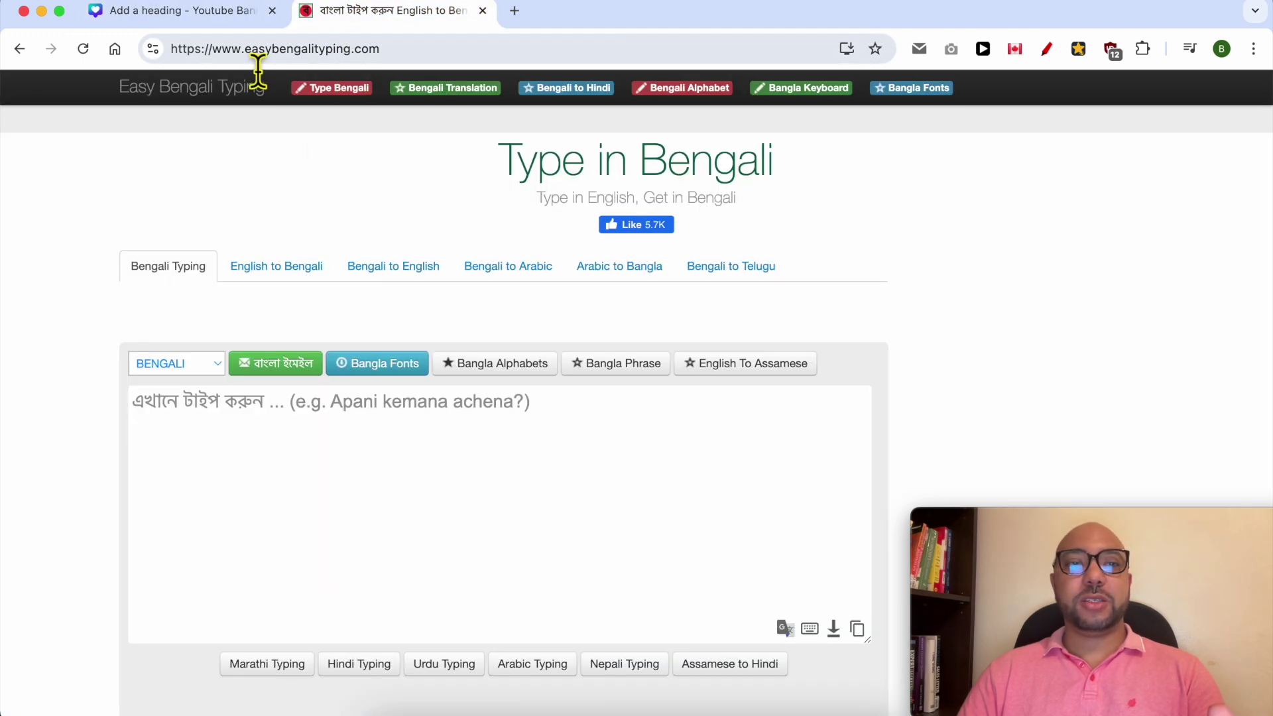
drag(254, 58, 404, 58)
click(276, 475)
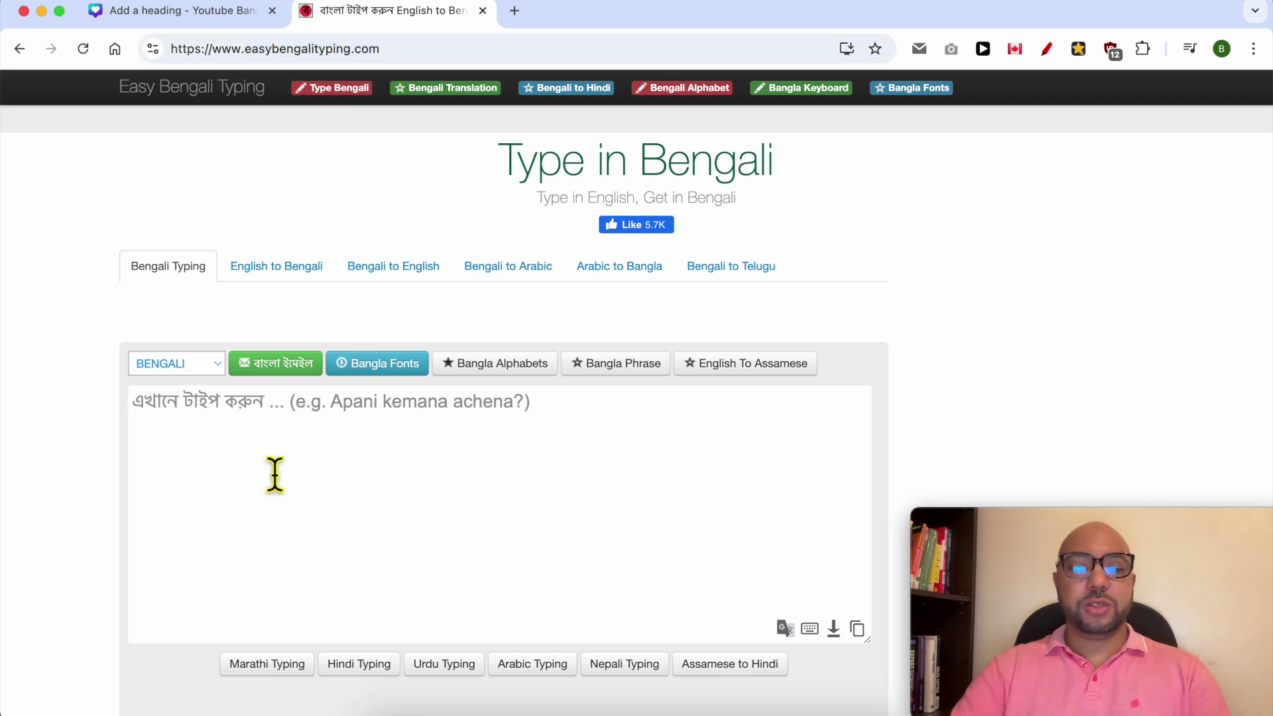
text(hey )
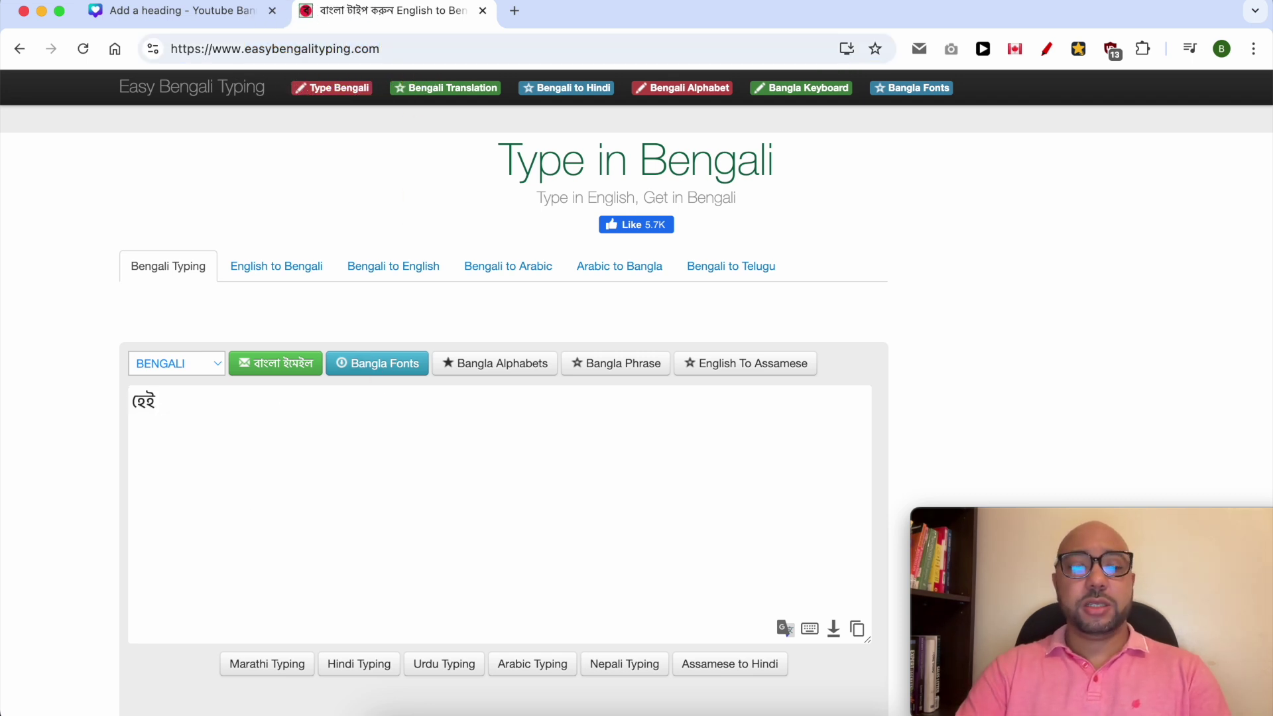
text(everyone)
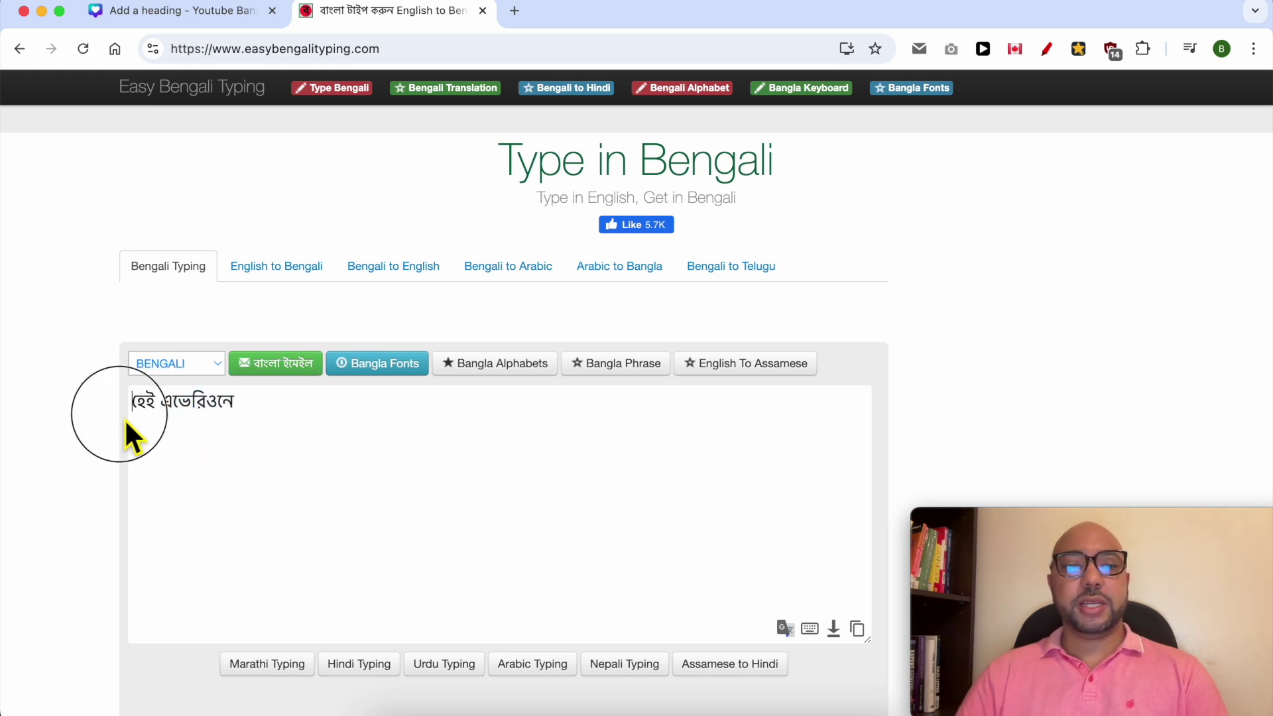
- Copy the whole Bengali phrase and go back to the Canva design
double_click(224, 417)
key(super+a)
right_click(215, 416)
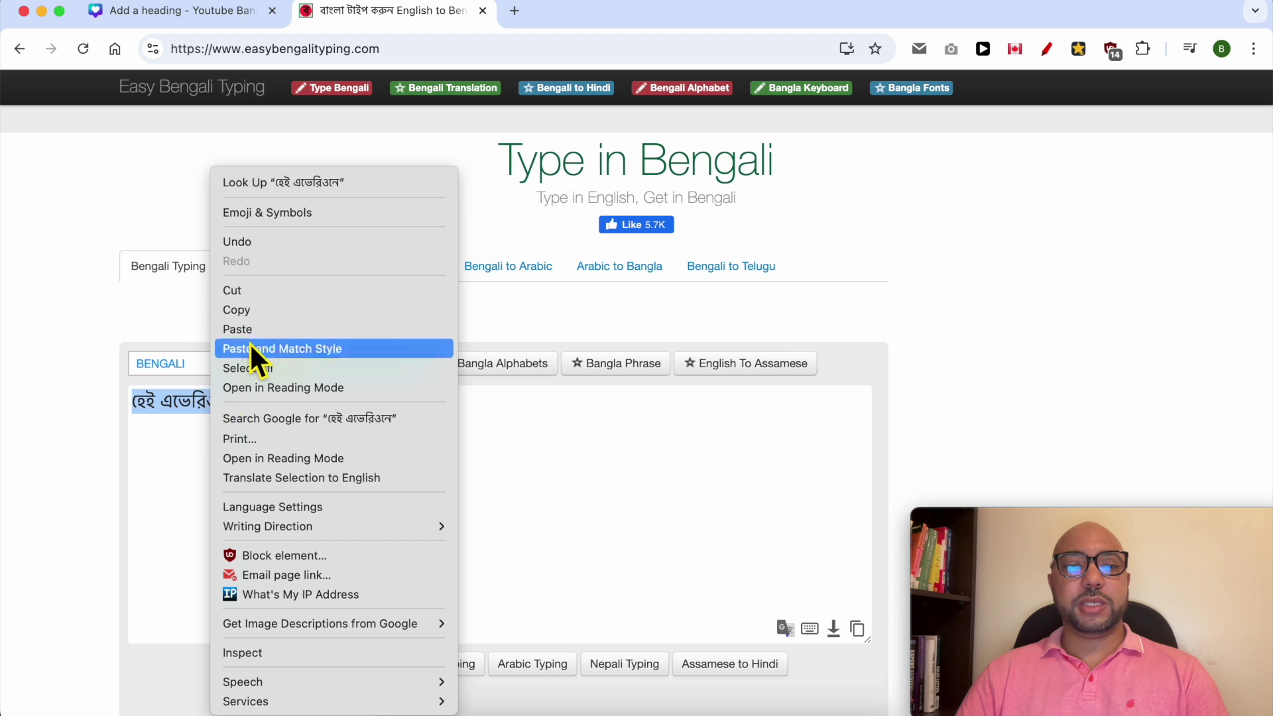
click(251, 312)
click(218, 12)
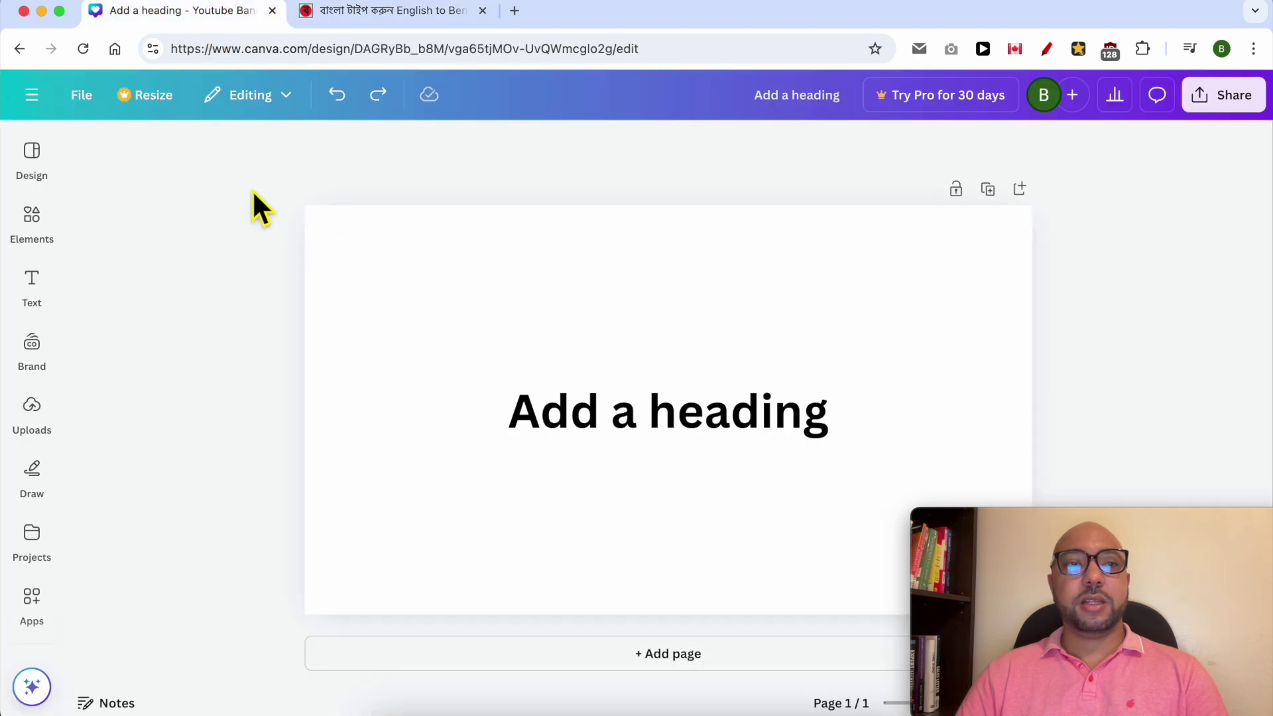
- Replace the 'Add a heading' text with the pasted Bengali phrase হেই এভেরিওনে
double_click(598, 416)
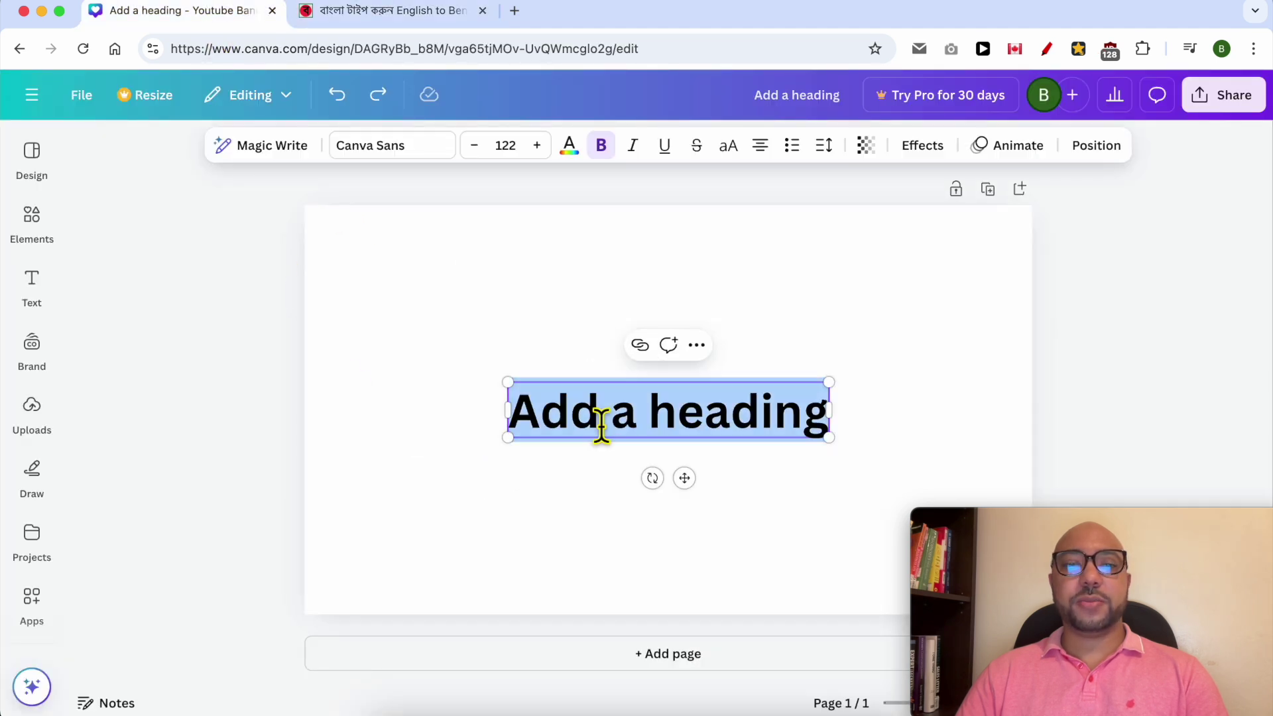
right_click(598, 416)
click(556, 422)
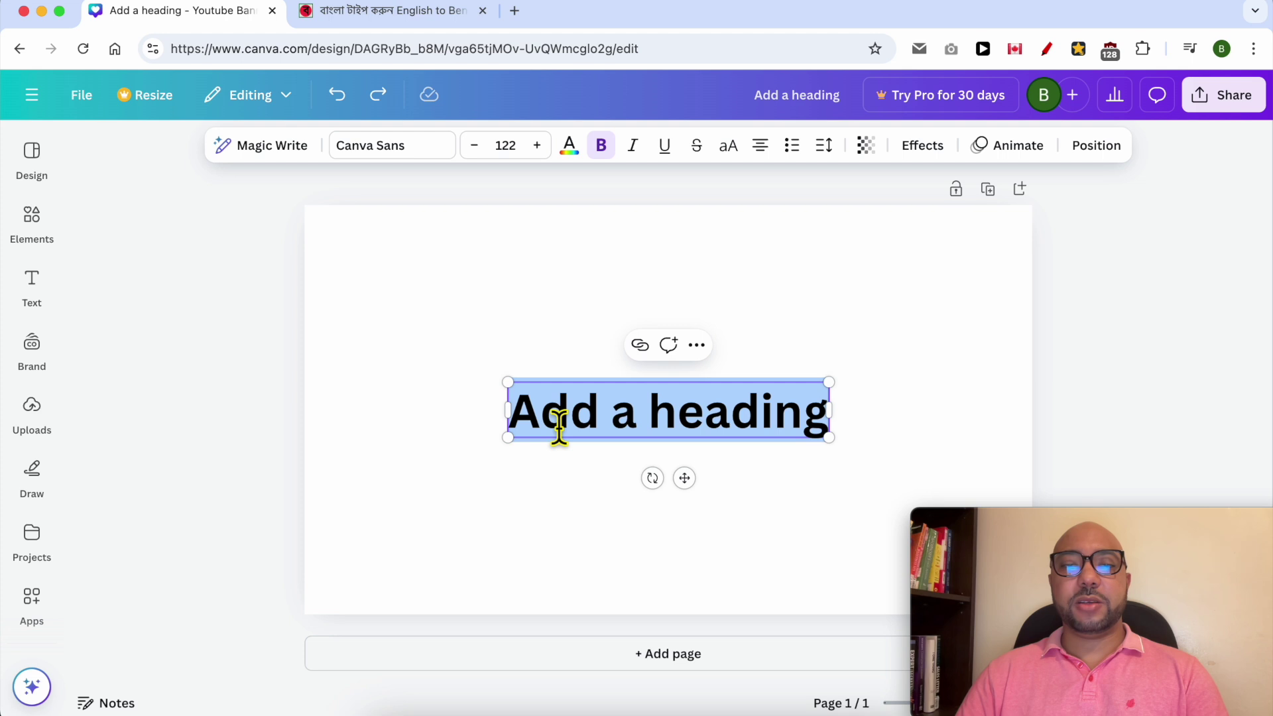
right_click(631, 425)
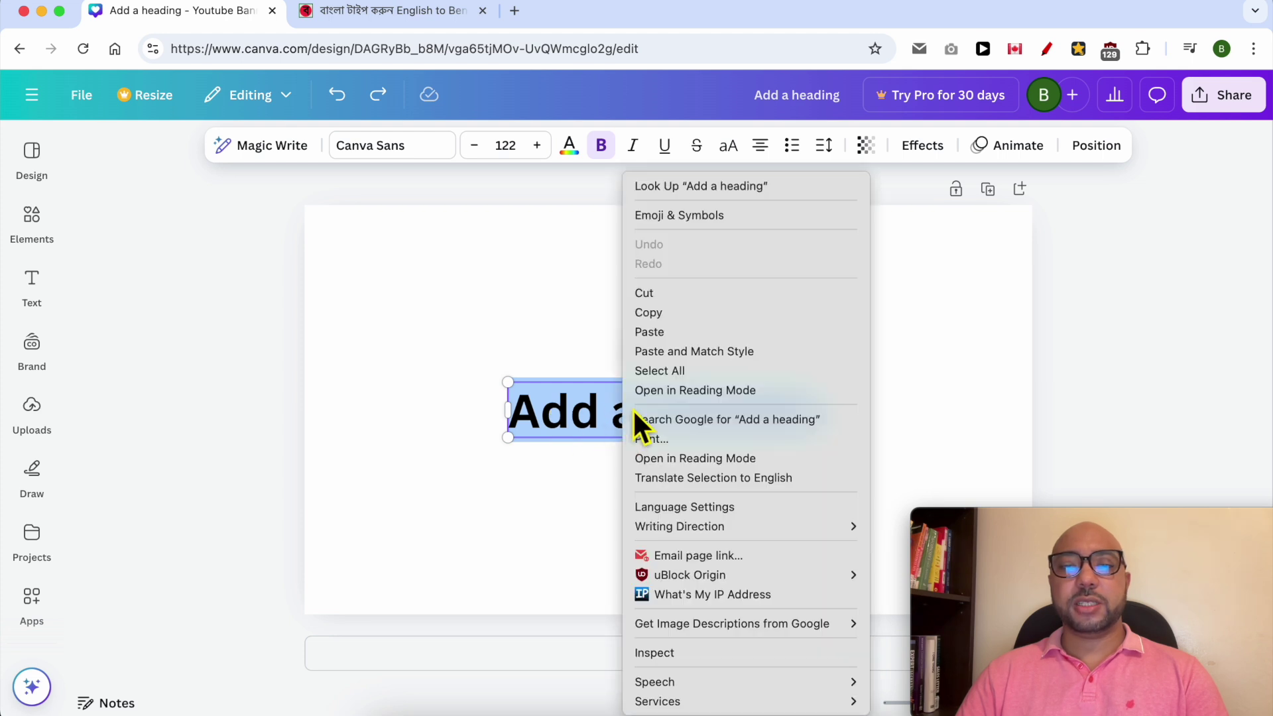
click(677, 350)
- Move the Bengali heading slightly above the page centre and deselect it
click(802, 440)
drag(752, 431, 758, 392)
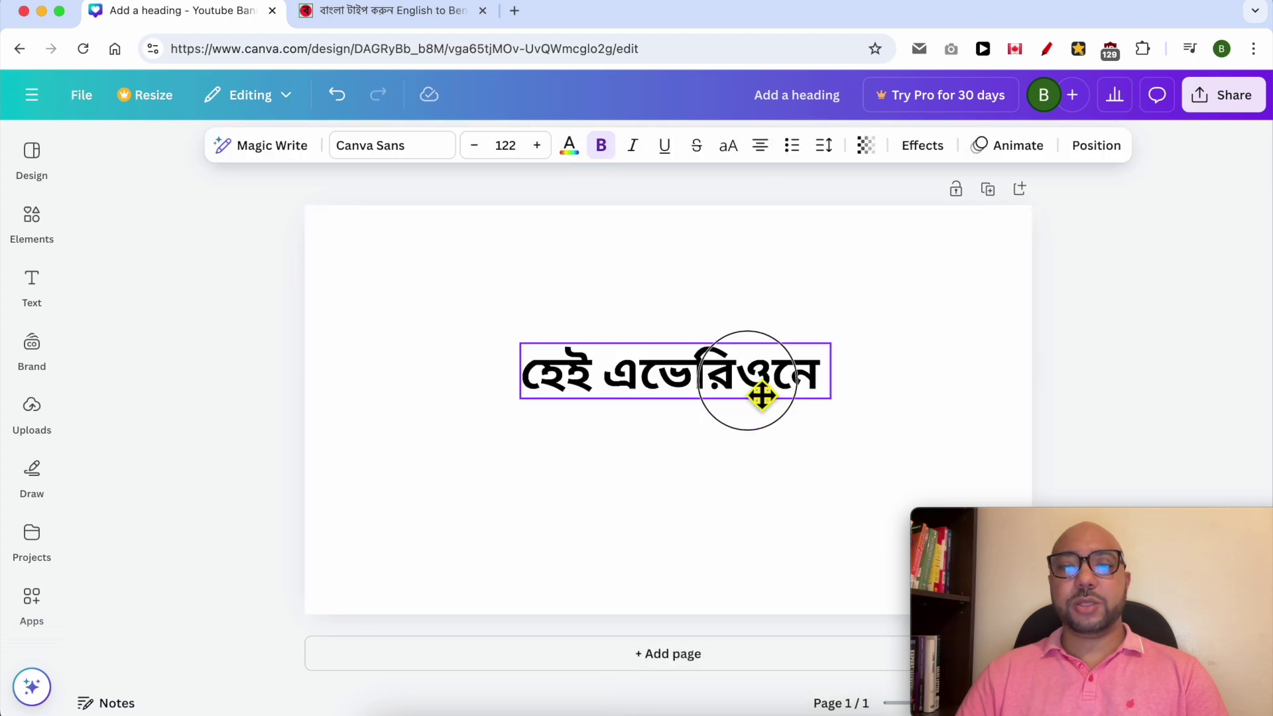
click(834, 401)
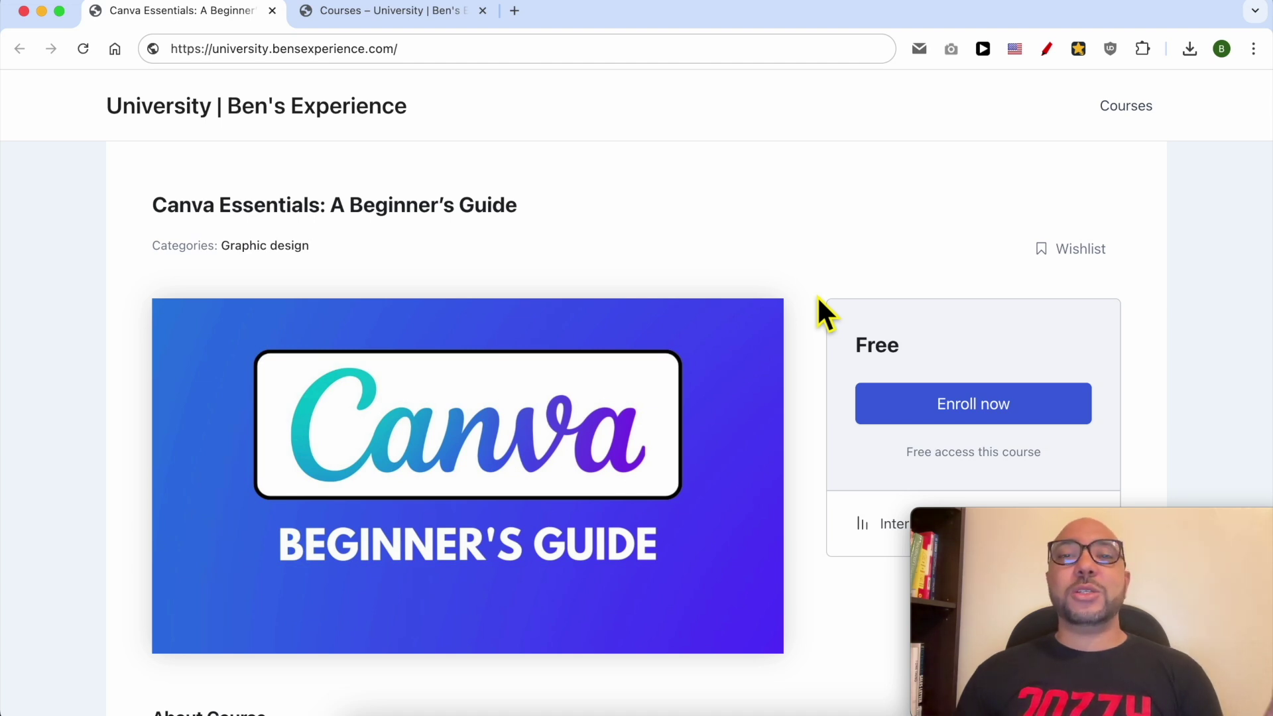
- Expand the Basic Canva Operations, Editing and Customization, Advanced Text Features and Image Editing Techniques sections
scroll(821, 299, down, 9)
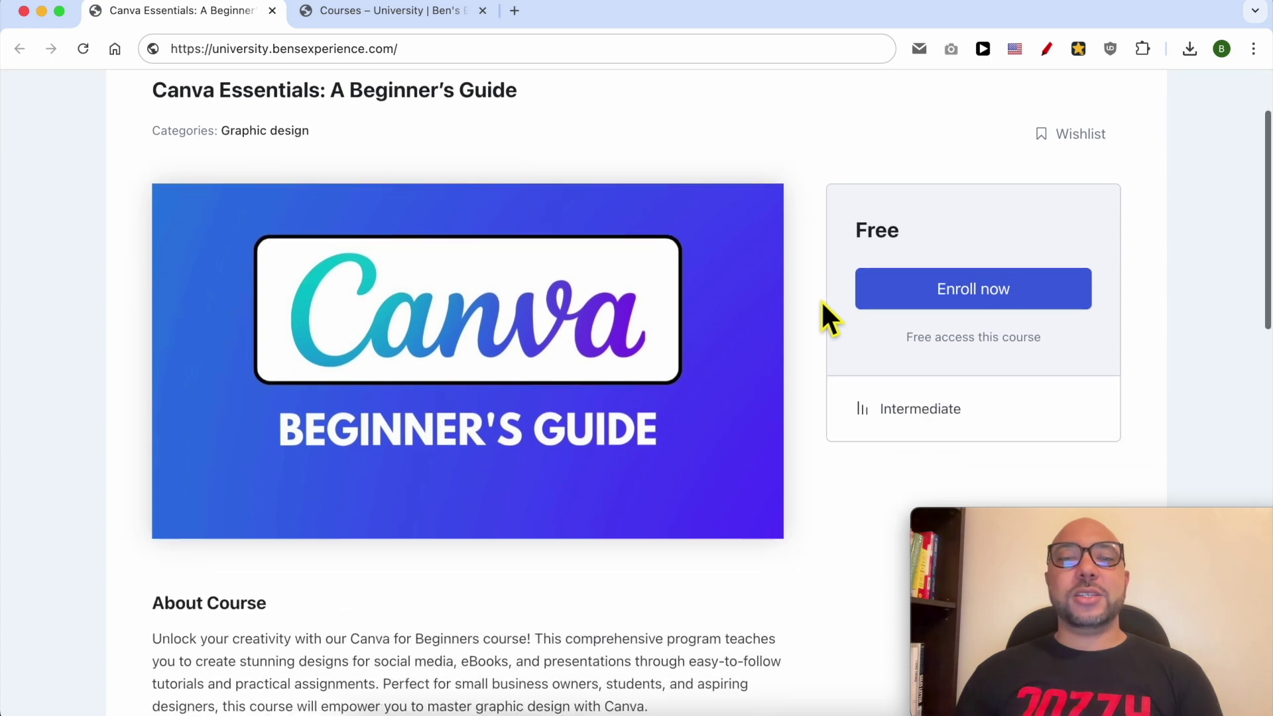
scroll(389, 464, down, 5)
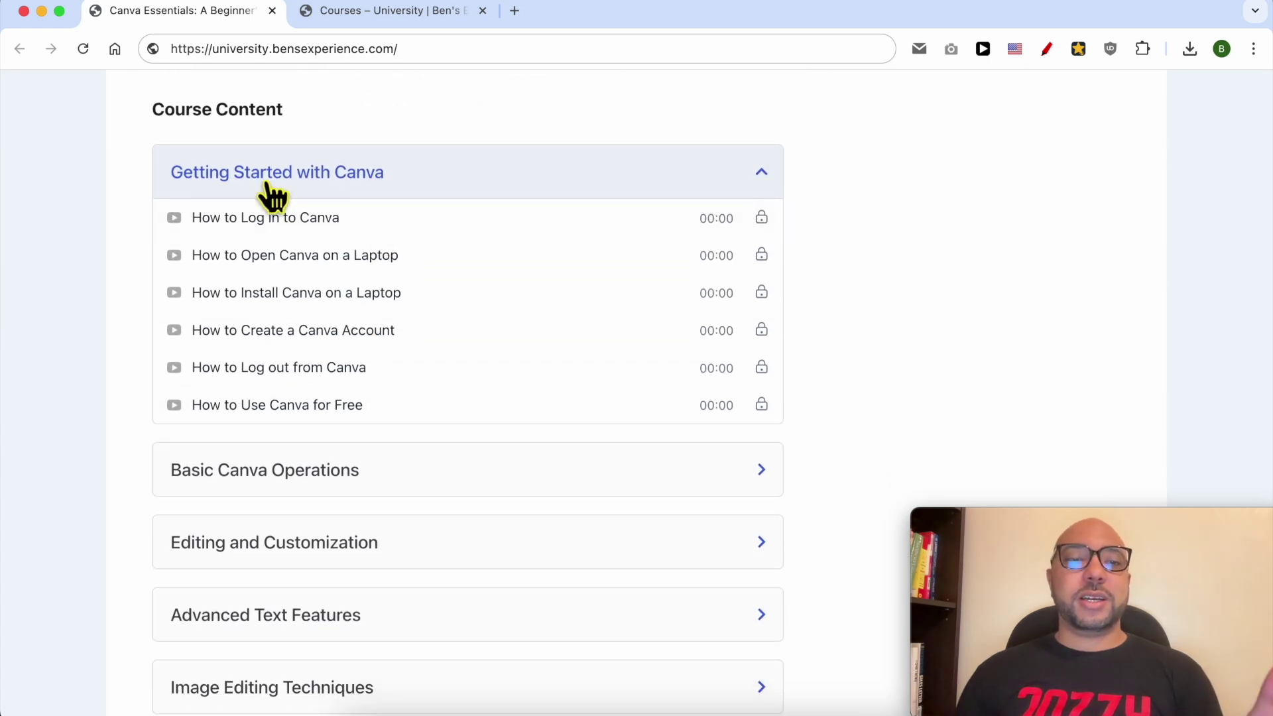
click(290, 472)
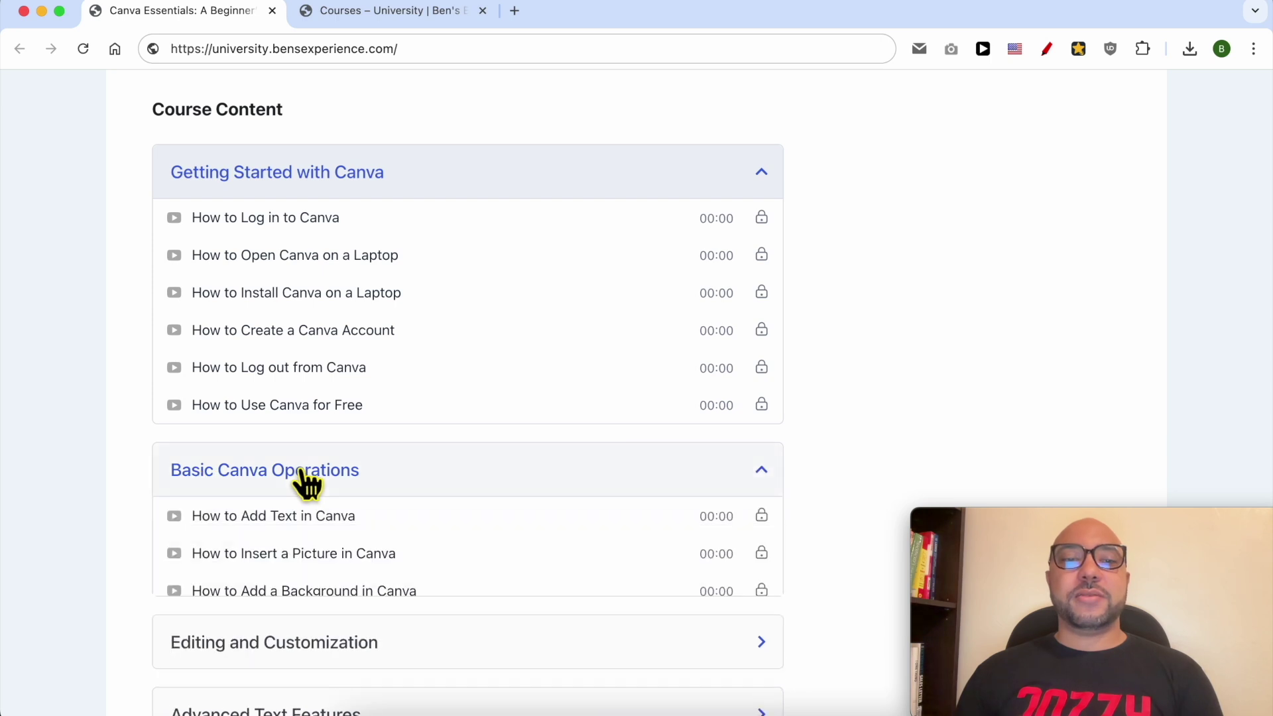
scroll(307, 483, down, 7)
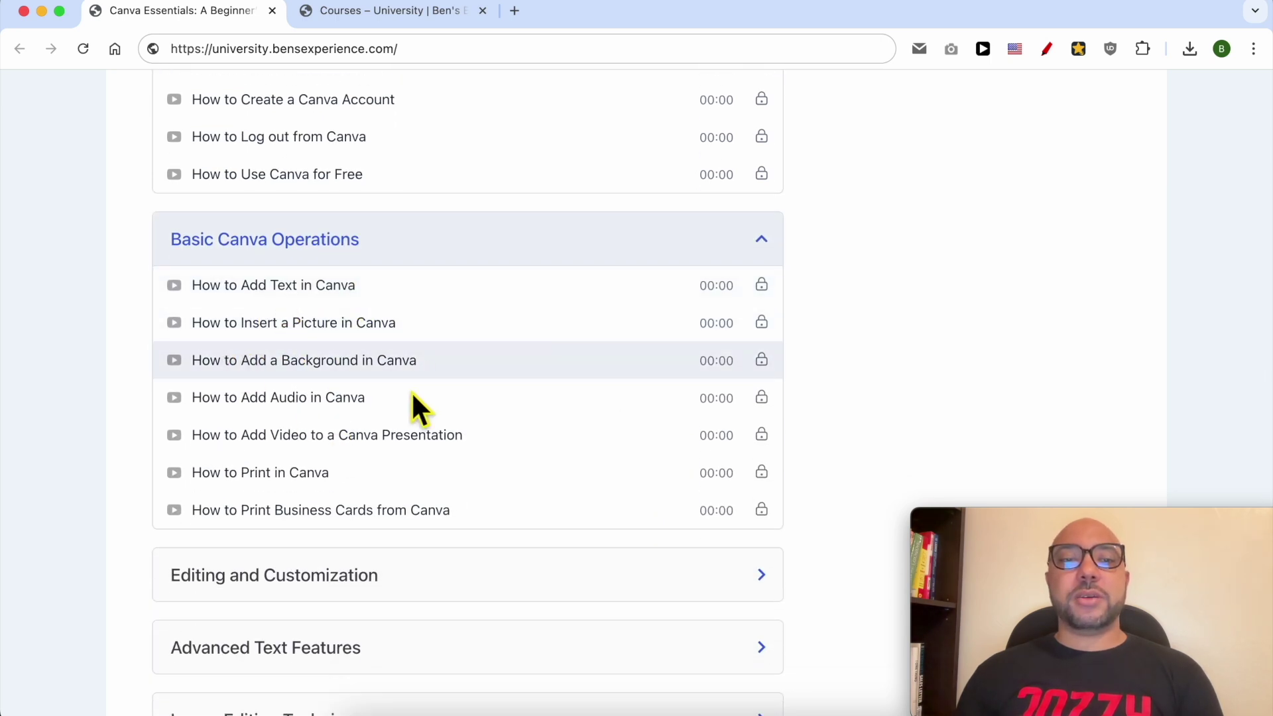
scroll(408, 455, down, 5)
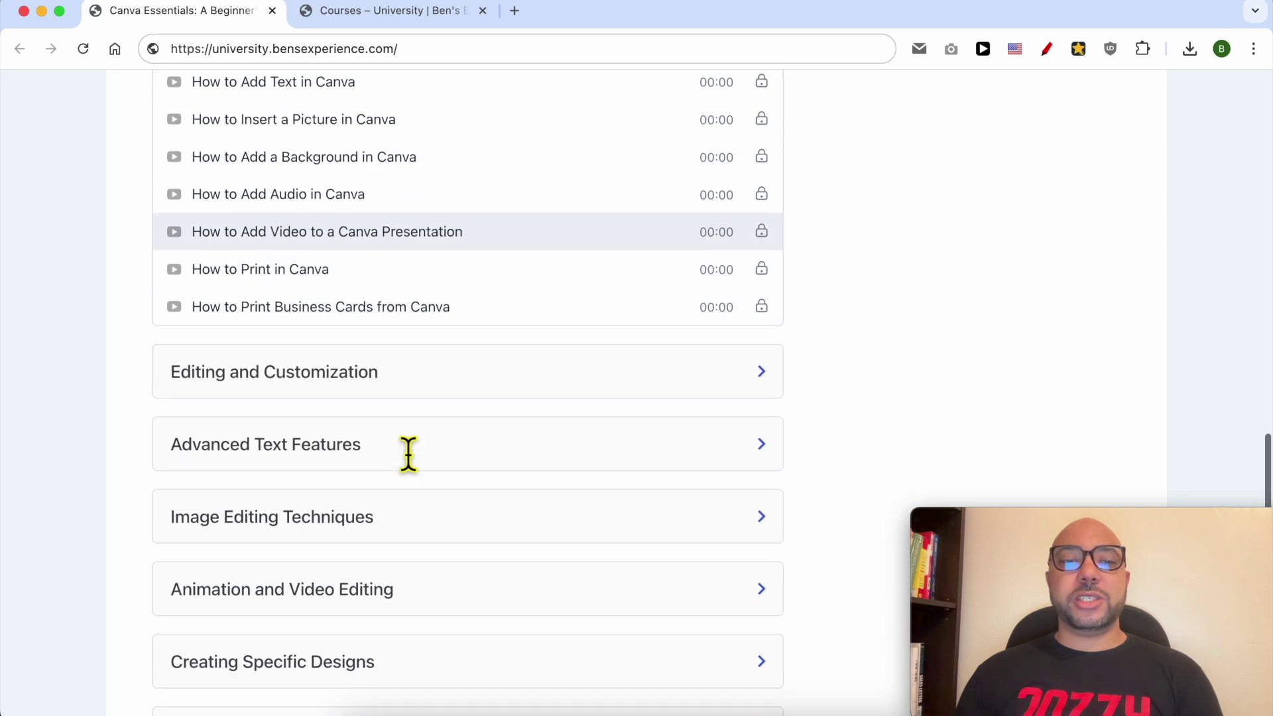
click(337, 365)
scroll(389, 424, down, 5)
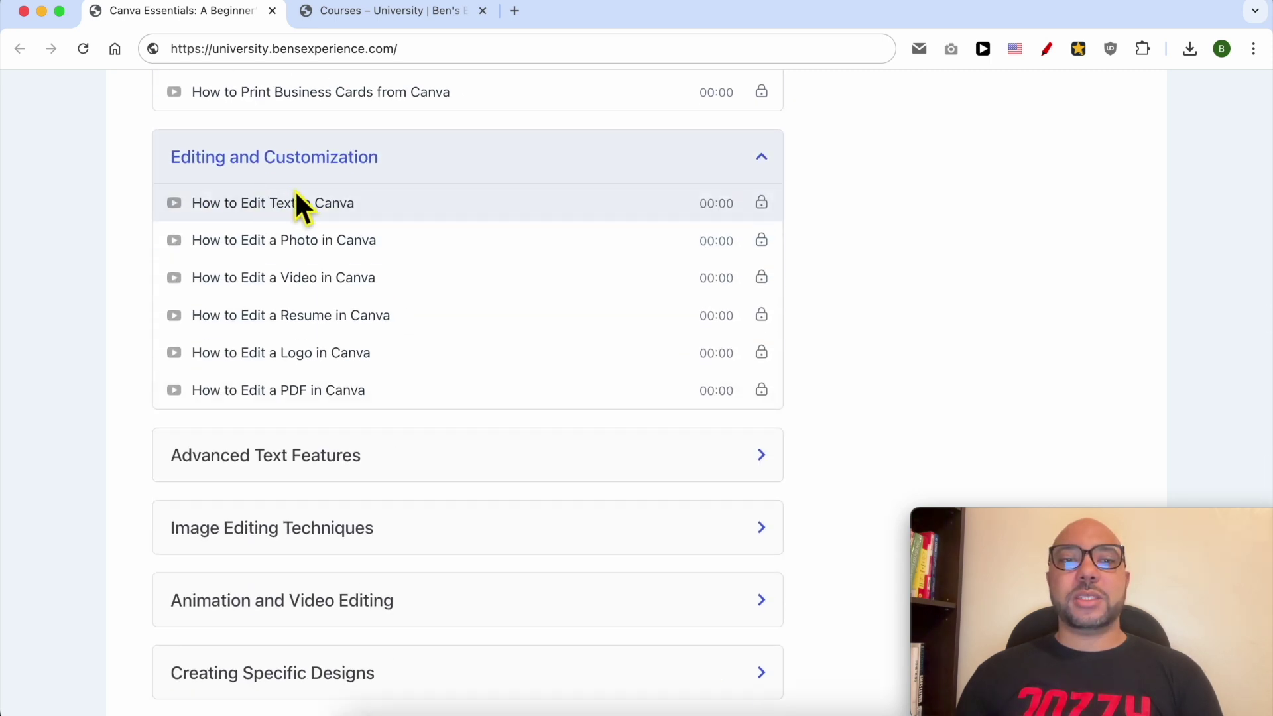
scroll(305, 232, down, 3)
click(333, 343)
scroll(358, 351, down, 4)
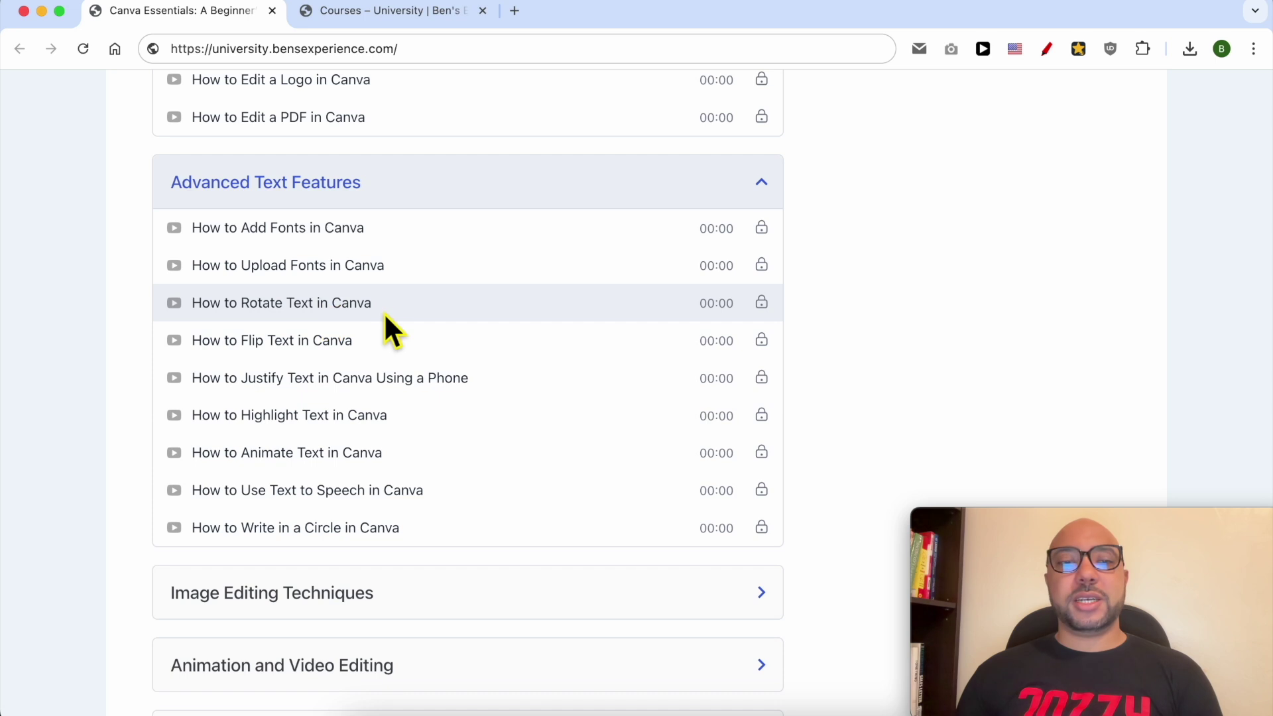
scroll(441, 329, down, 6)
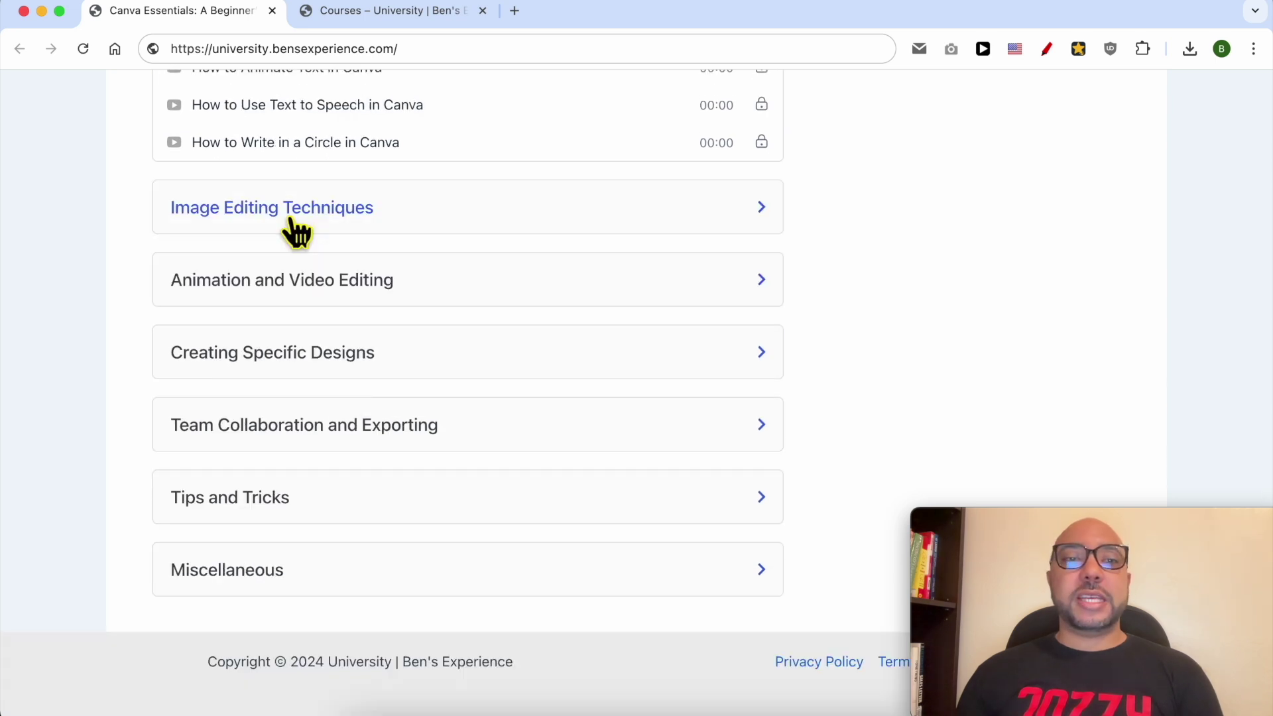
click(296, 231)
- Expand the Animation and Video Editing, Creating Specific Designs, Team Collaboration and Exporting, and Tips and Tricks sections, then go to the Courses page
scroll(312, 292, down, 2)
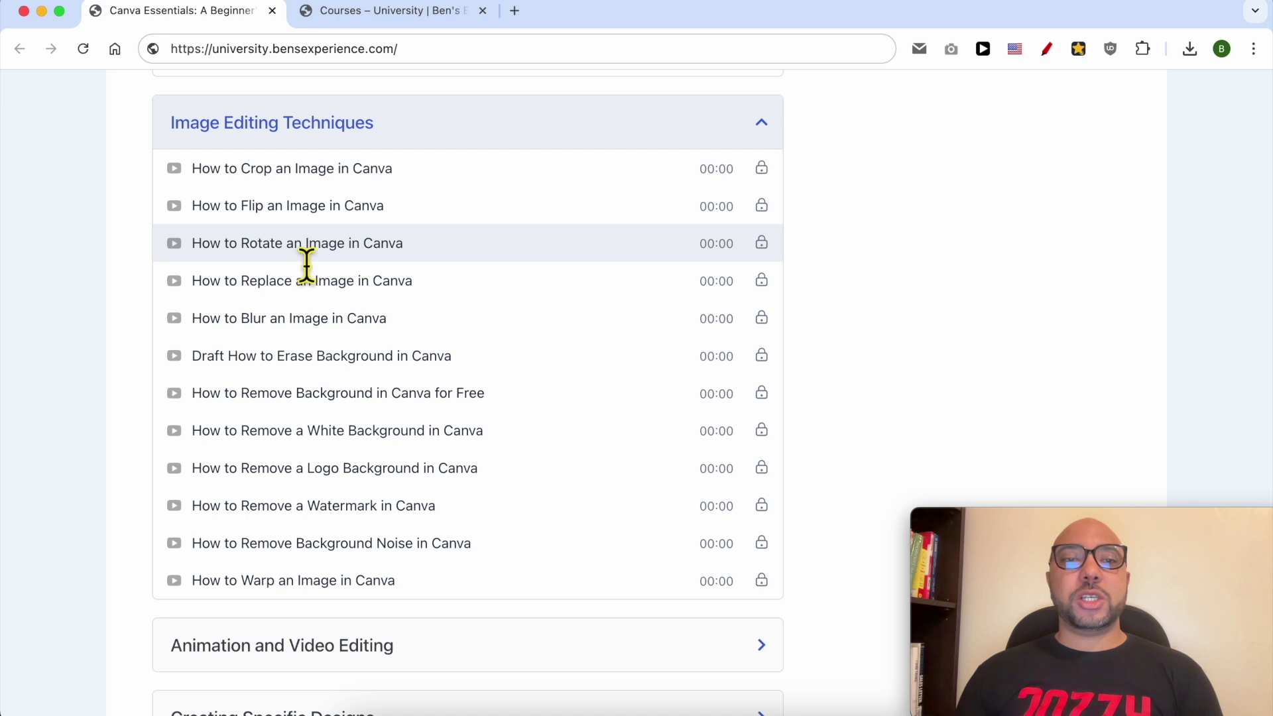
scroll(388, 328, down, 1)
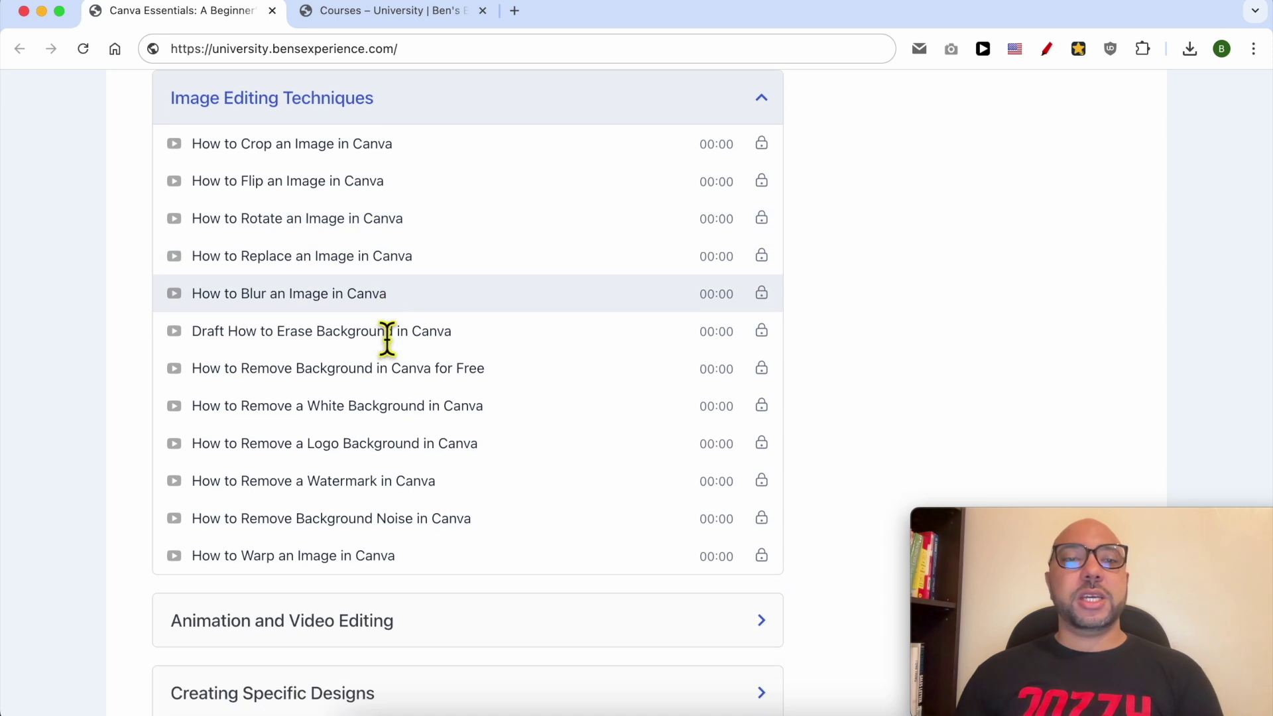
scroll(388, 339, down, 5)
click(299, 315)
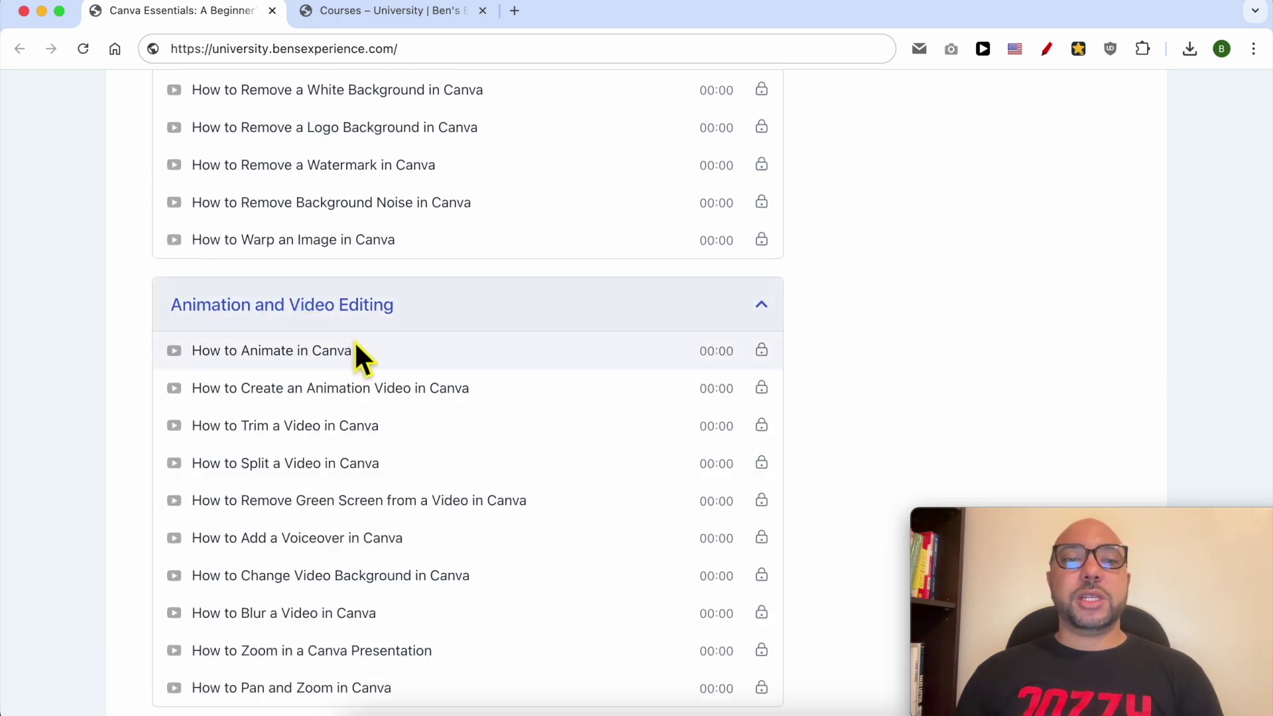
scroll(392, 352, down, 6)
click(284, 361)
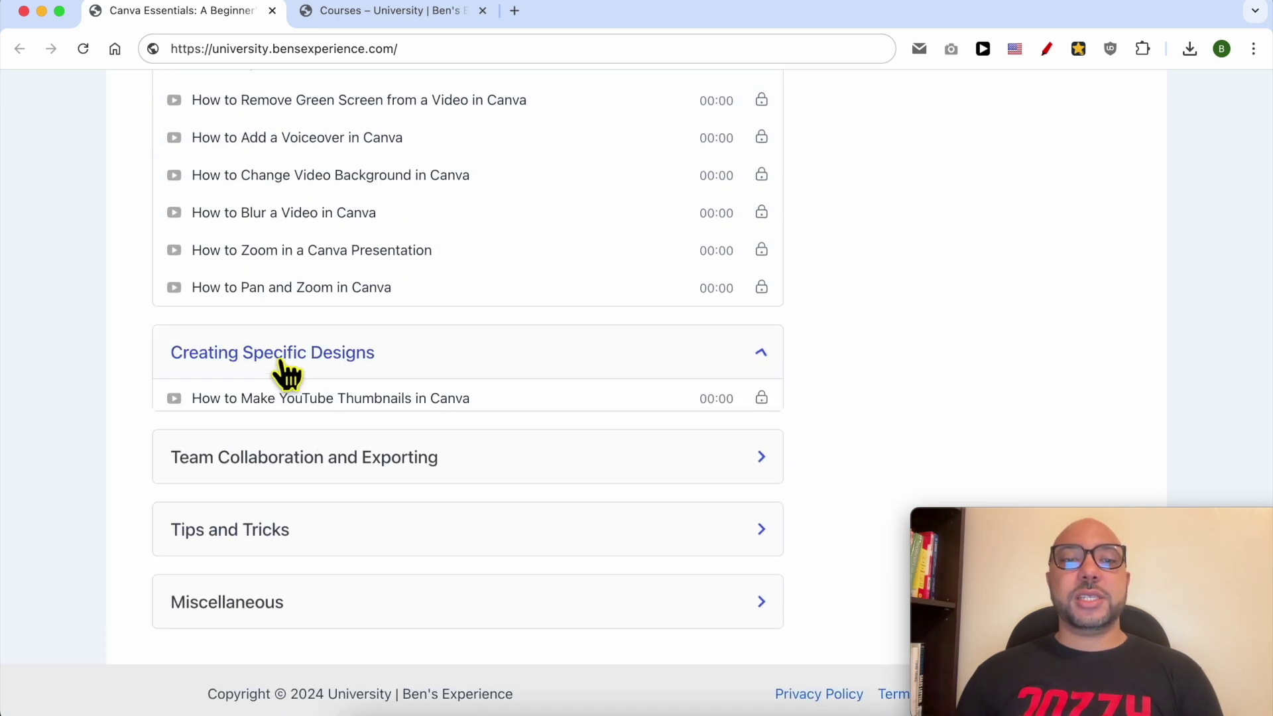
scroll(375, 401, down, 2)
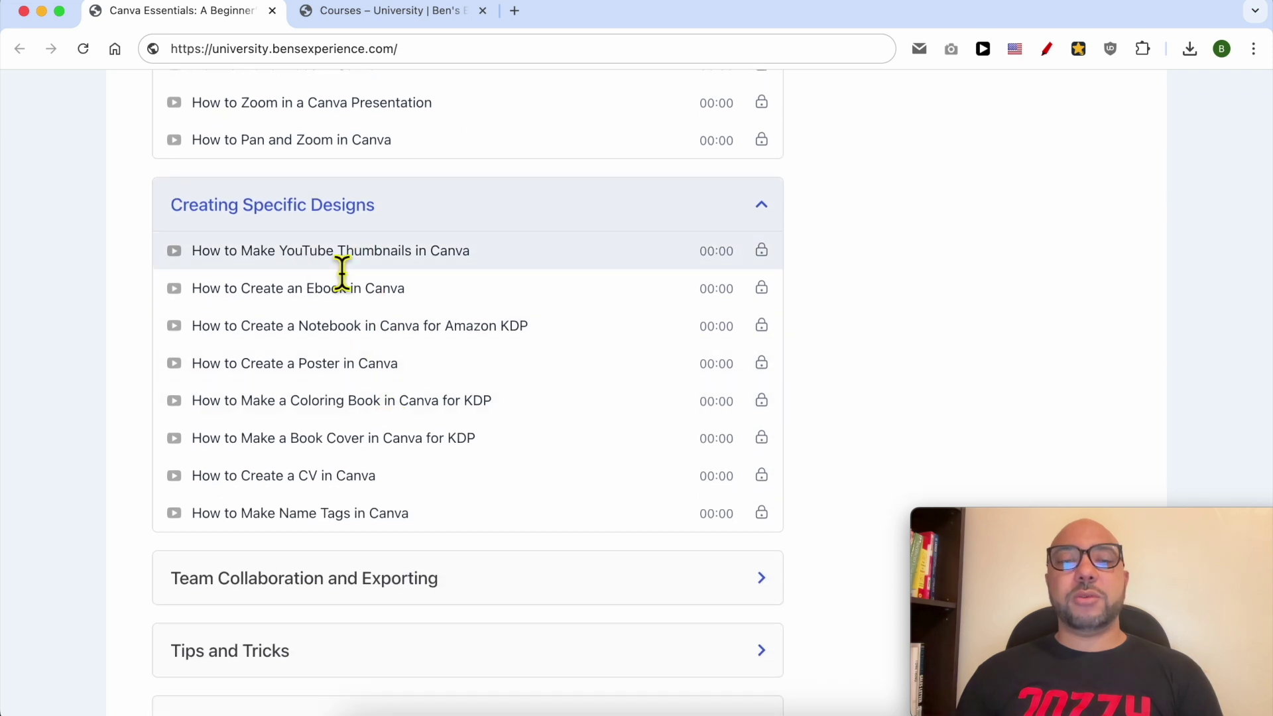
scroll(387, 271, down, 3)
click(330, 429)
scroll(358, 458, up, 1)
scroll(391, 490, down, 5)
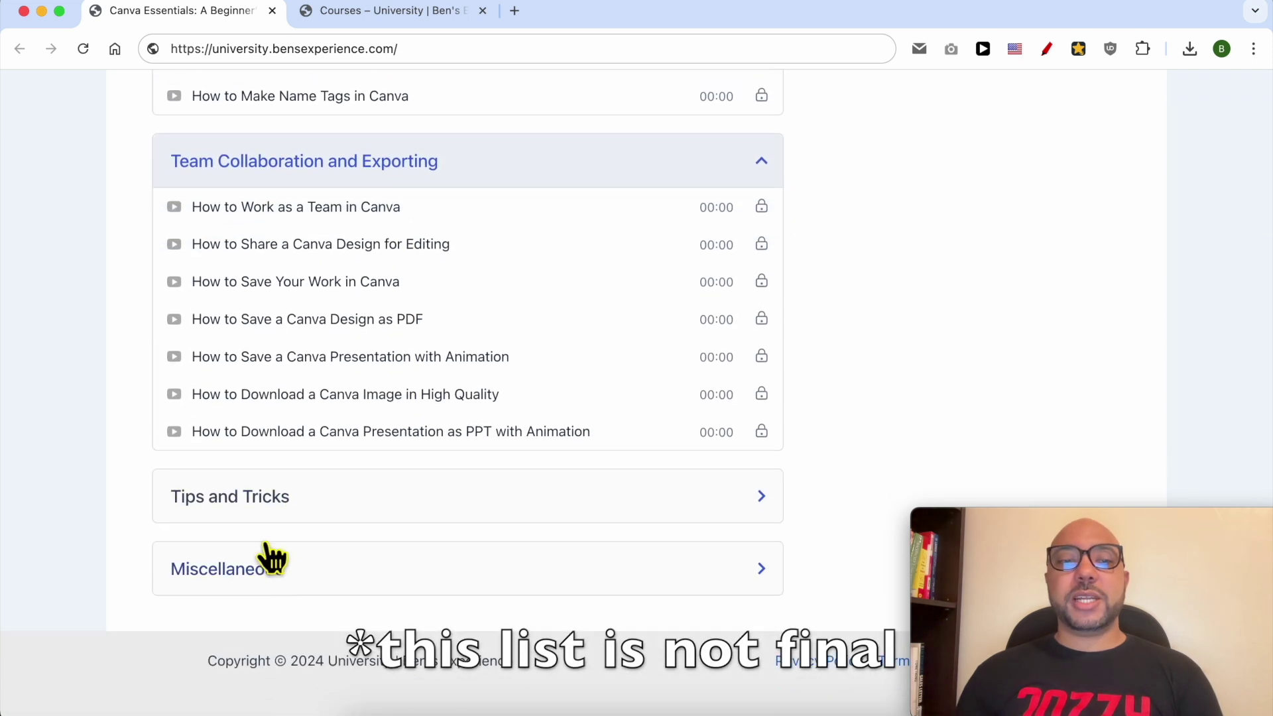
click(247, 509)
scroll(371, 501, down, 2)
scroll(440, 298, up, 10)
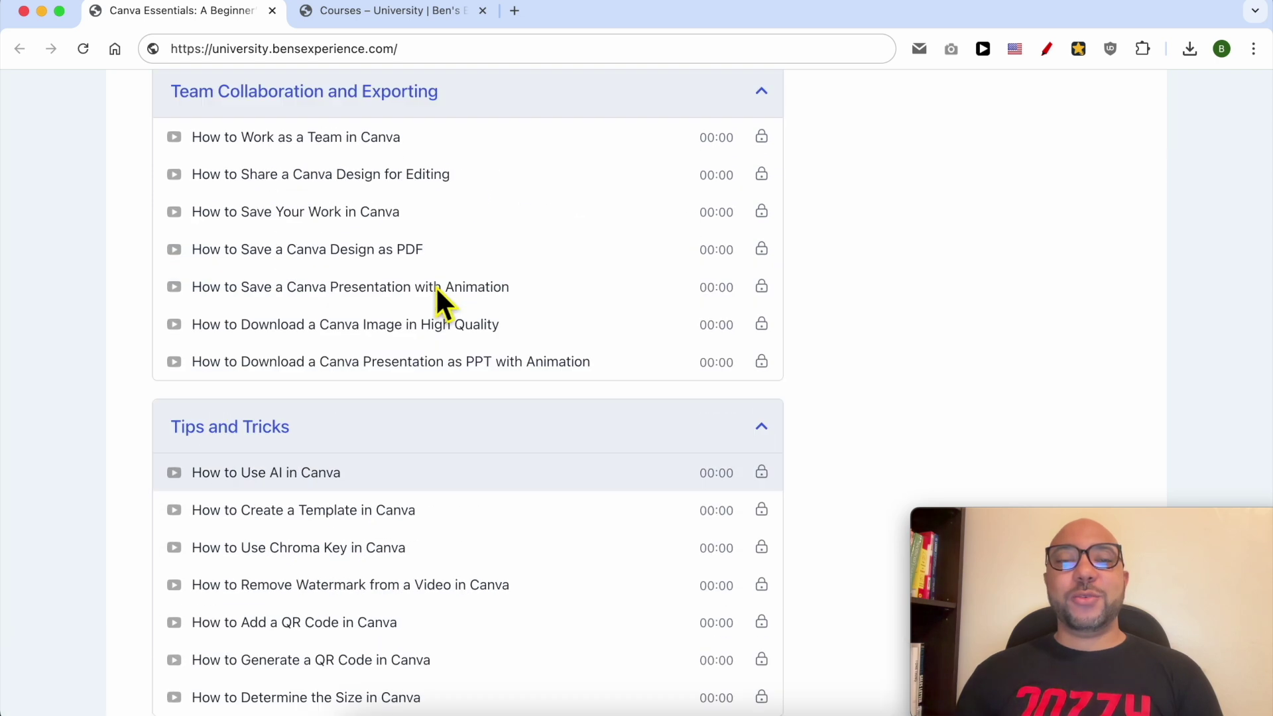
scroll(437, 299, up, 15)
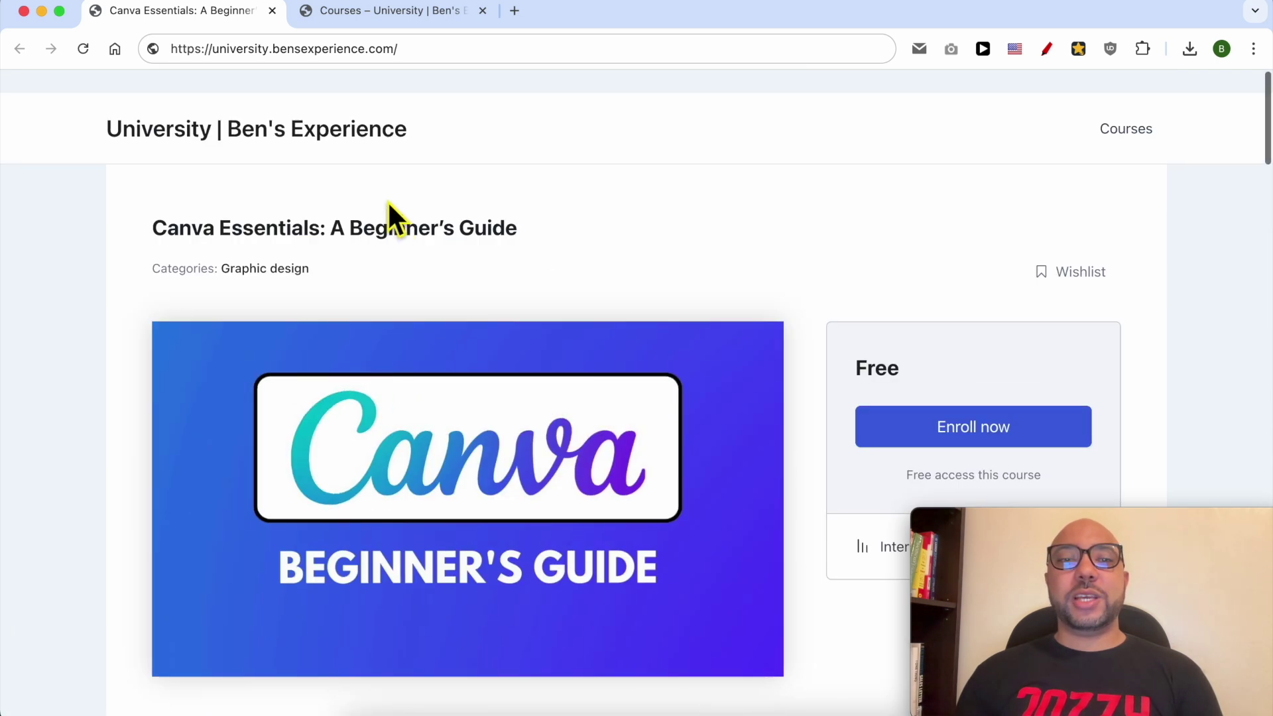
click(392, 10)
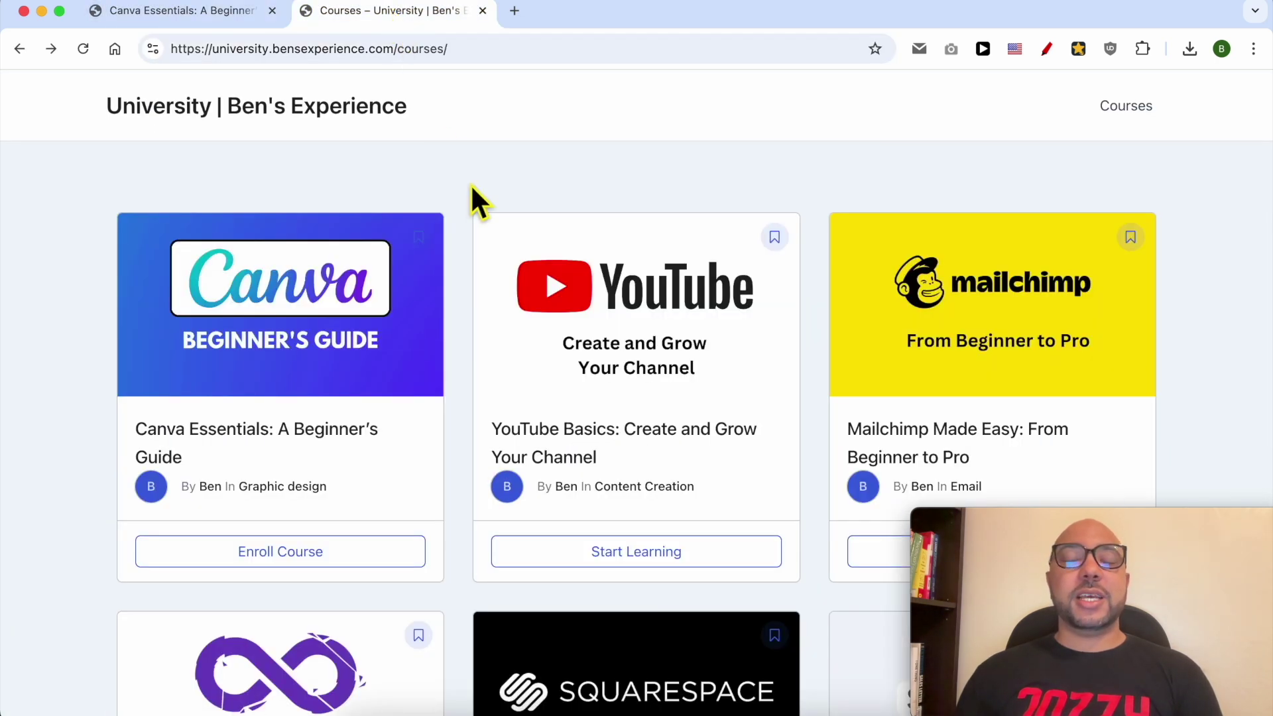
- Back in Canva, select all the Bengali heading text and bring up the font list
scroll(472, 188, down, 9)
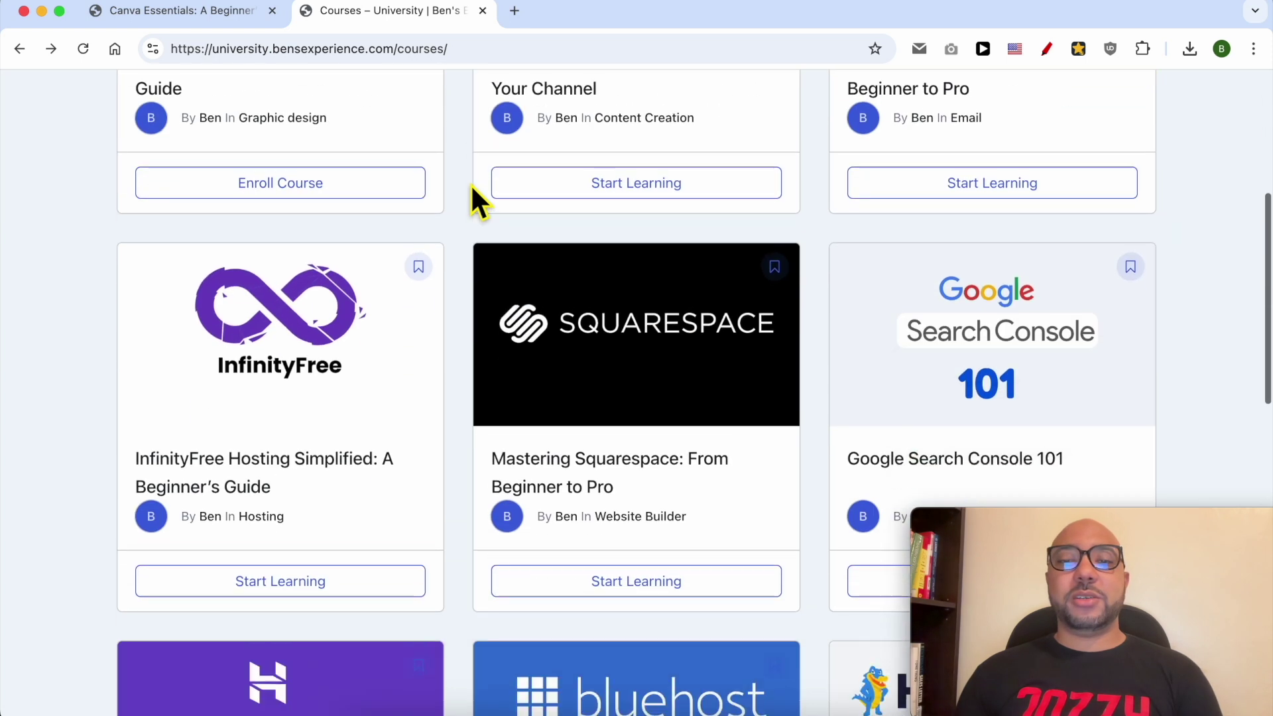
scroll(471, 188, down, 7)
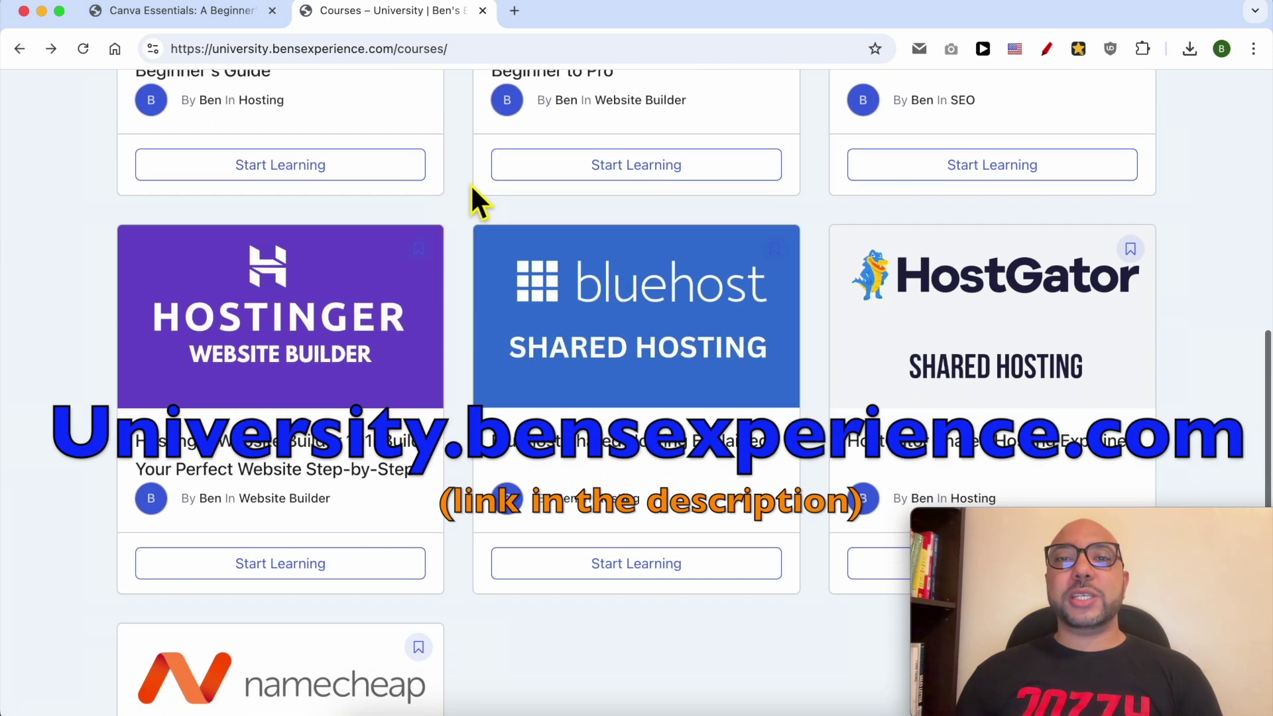
scroll(472, 192, down, 2)
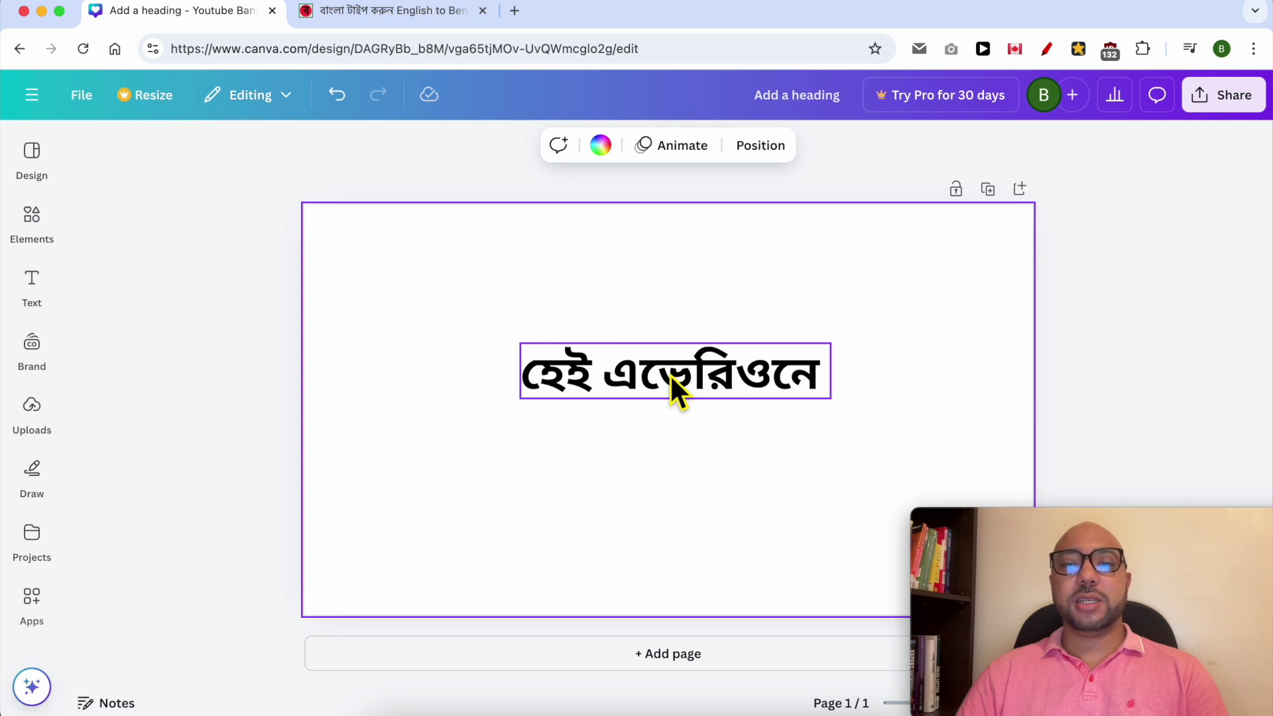
double_click(672, 377)
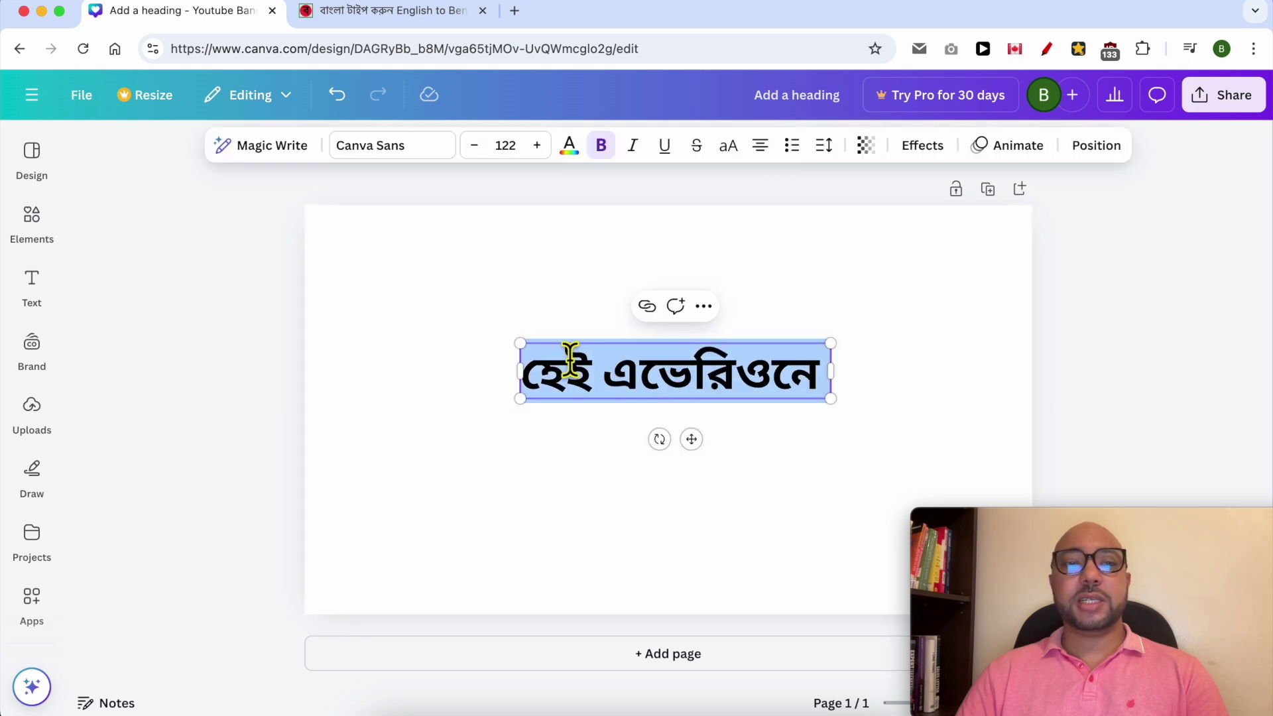
click(422, 151)
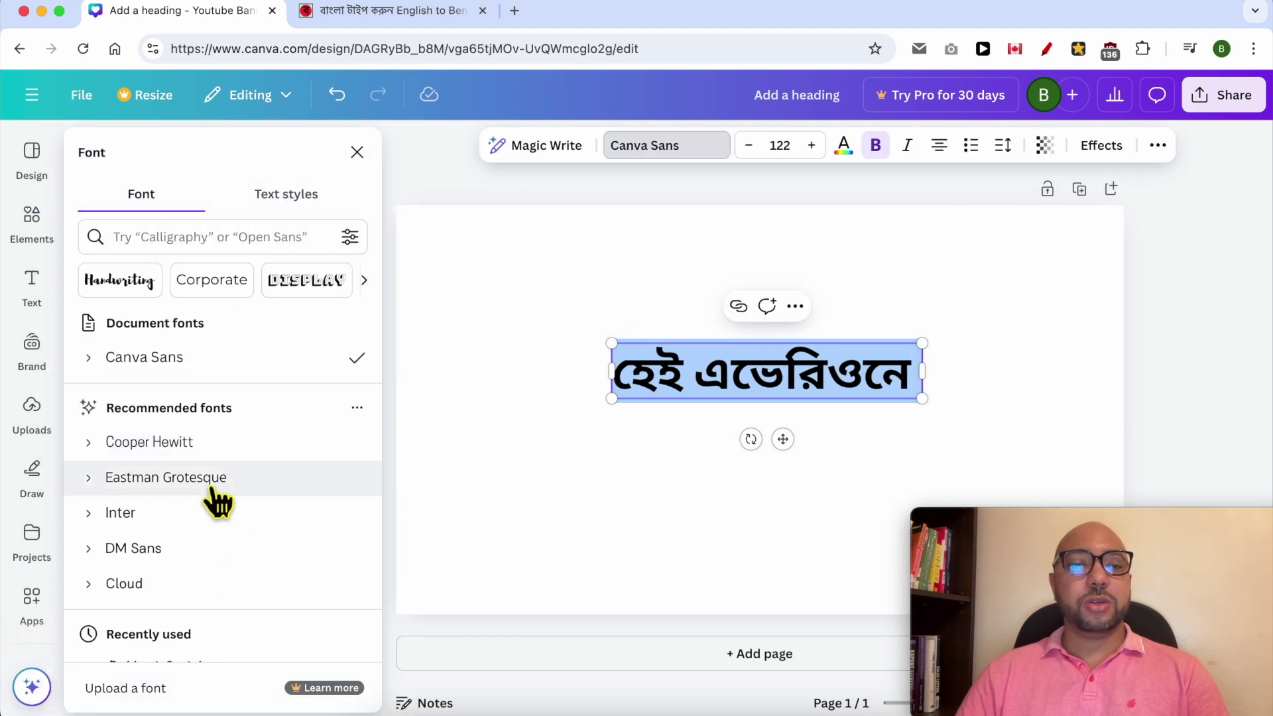
- Try Lilita One, Abril Fatface, Norwester, Gagalin and Brittany on the heading, returning to Gagalin
scroll(216, 564, down, 2)
scroll(221, 504, down, 5)
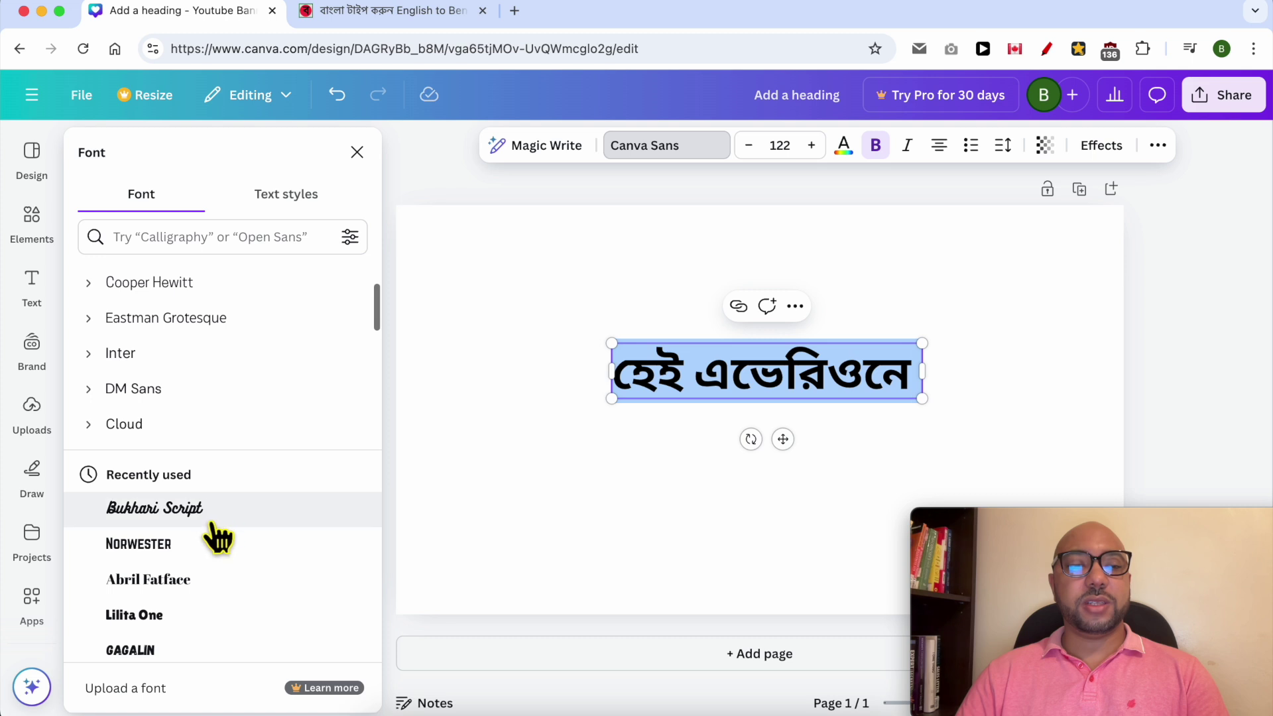
click(223, 398)
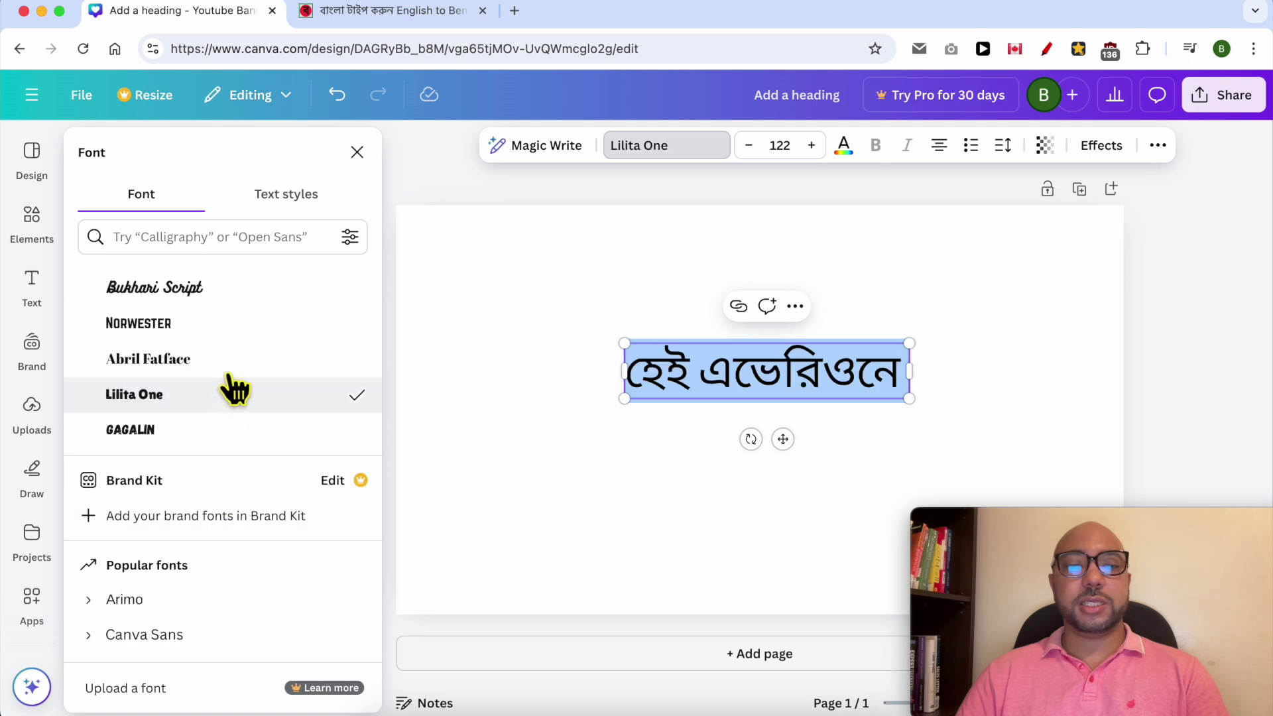
click(233, 366)
click(233, 326)
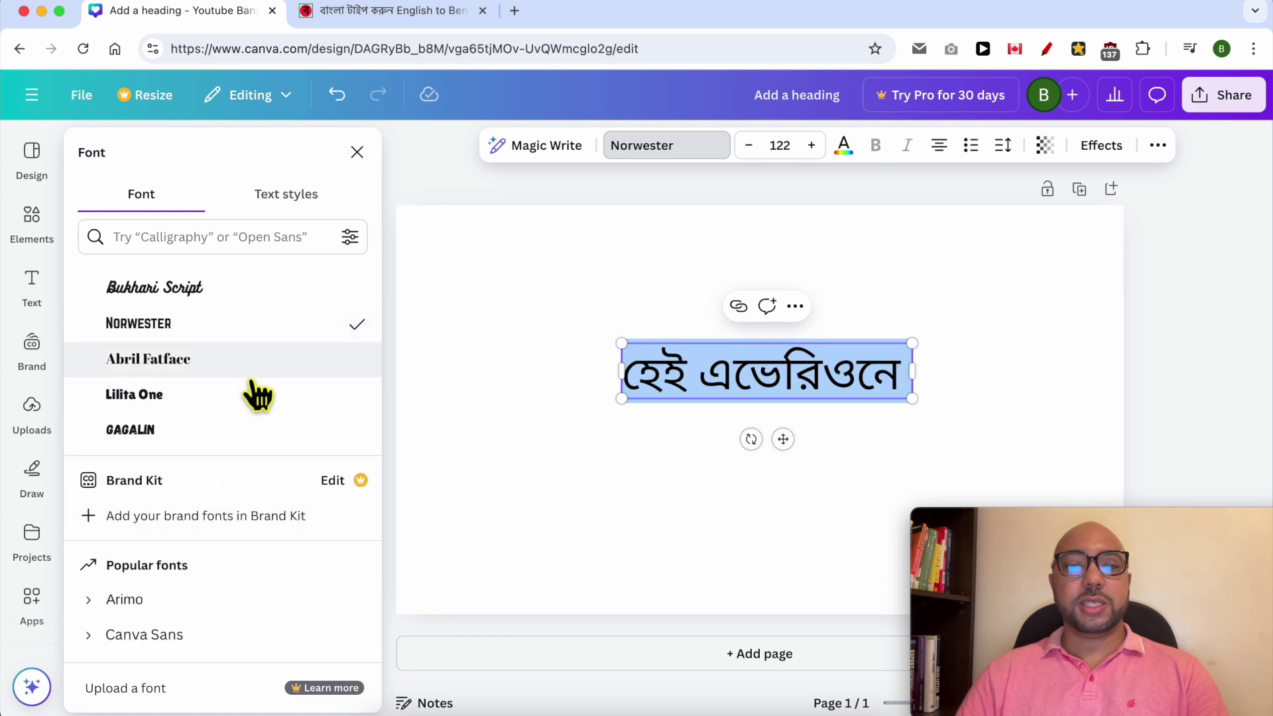
click(236, 431)
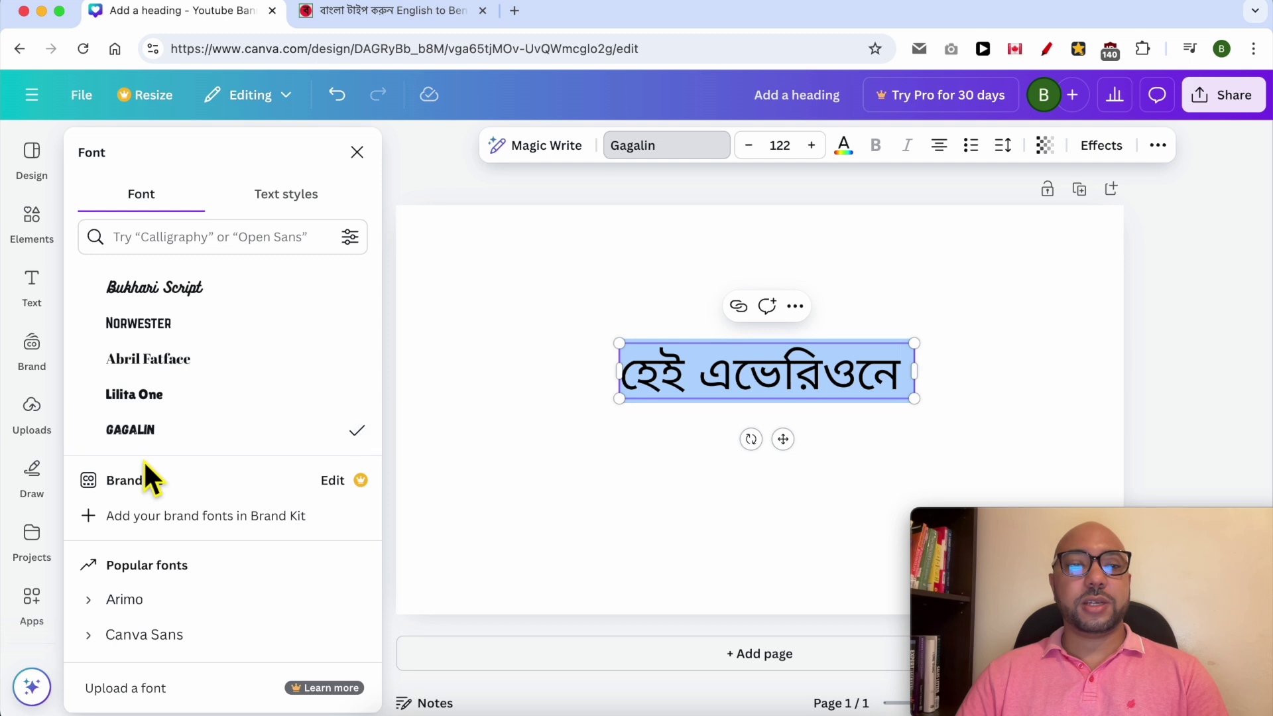
scroll(199, 440, down, 6)
click(213, 418)
click(176, 486)
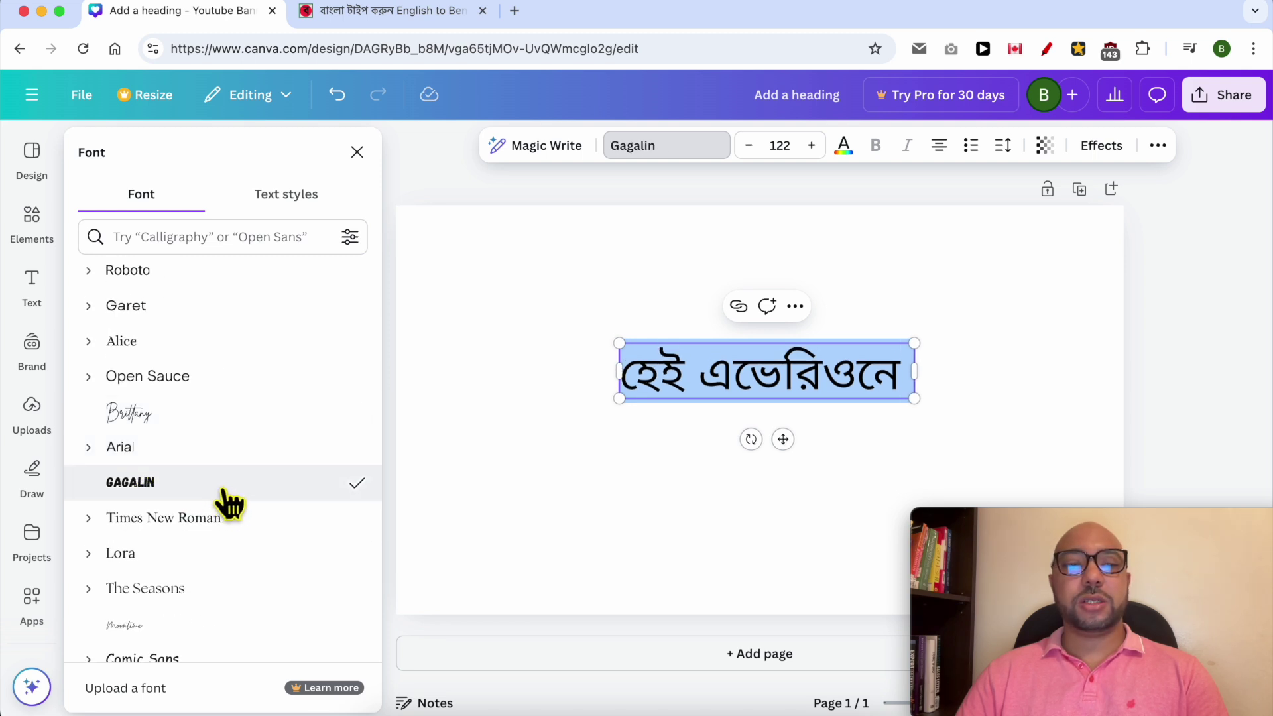
- Try Comic Sans, Shrikhand and Lilita One, then settle on Norwester and close the font list
scroll(226, 498, down, 3)
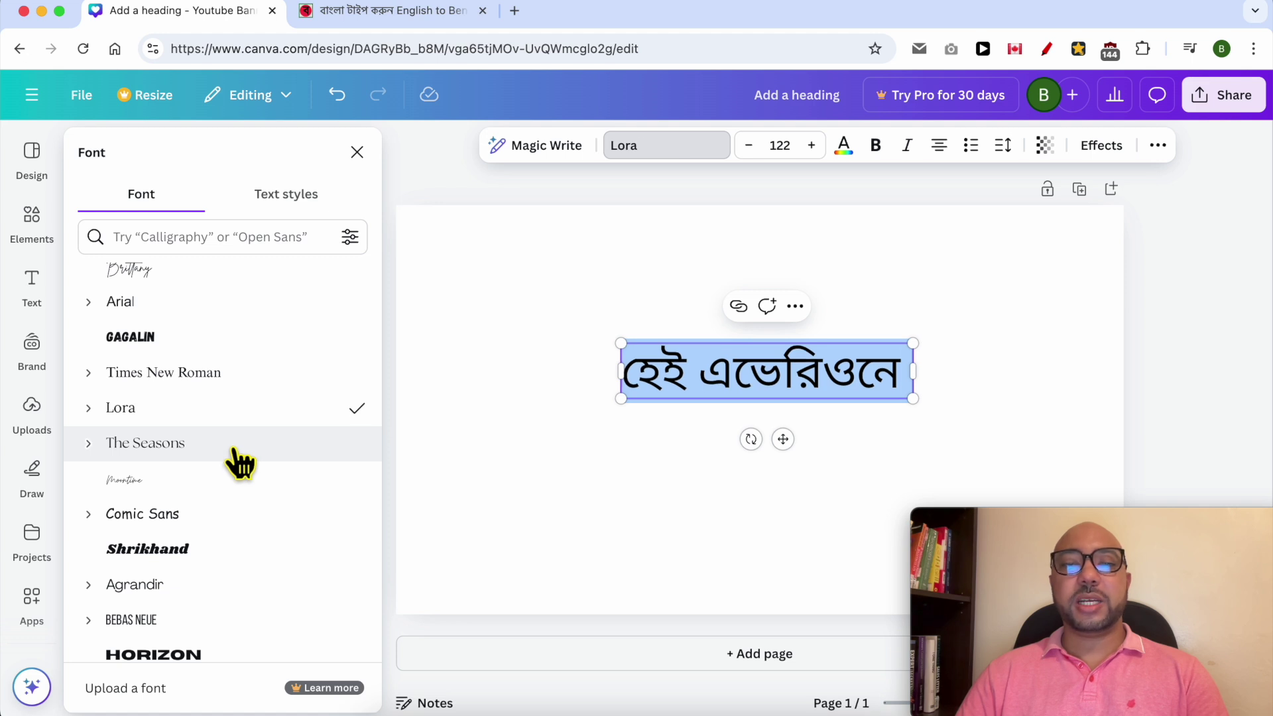
click(225, 517)
click(231, 550)
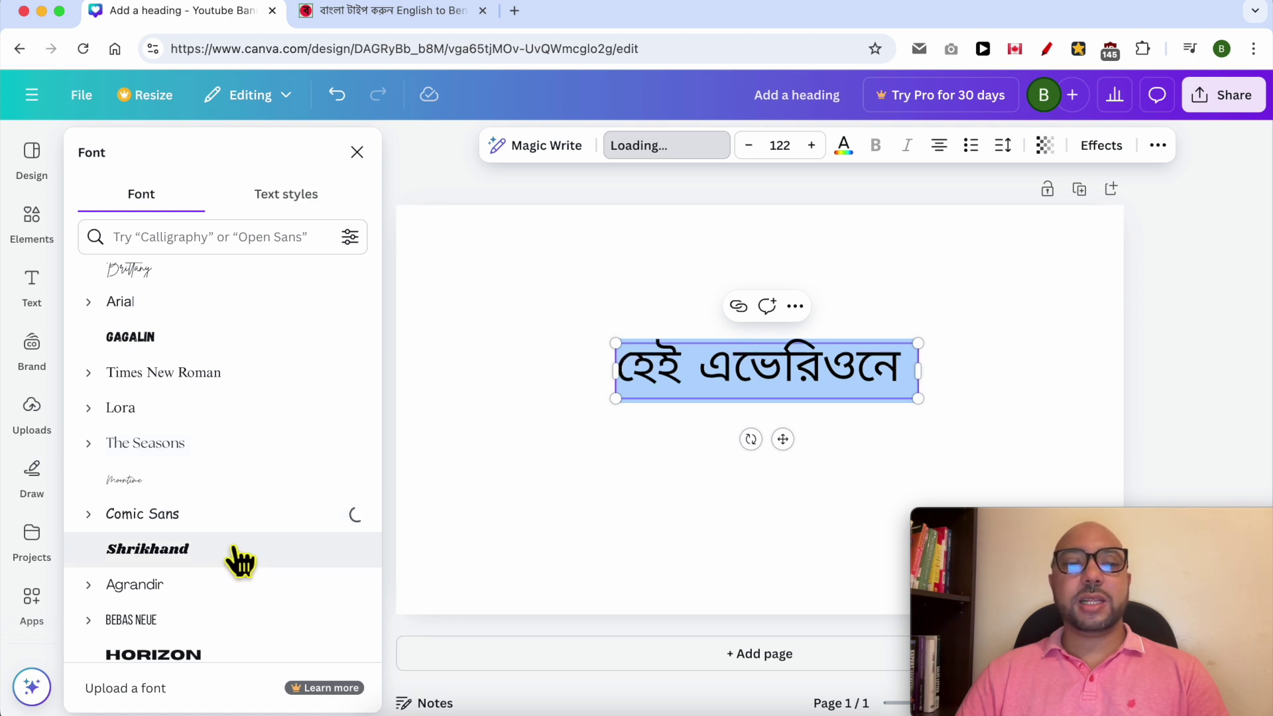
scroll(249, 524, down, 5)
click(201, 348)
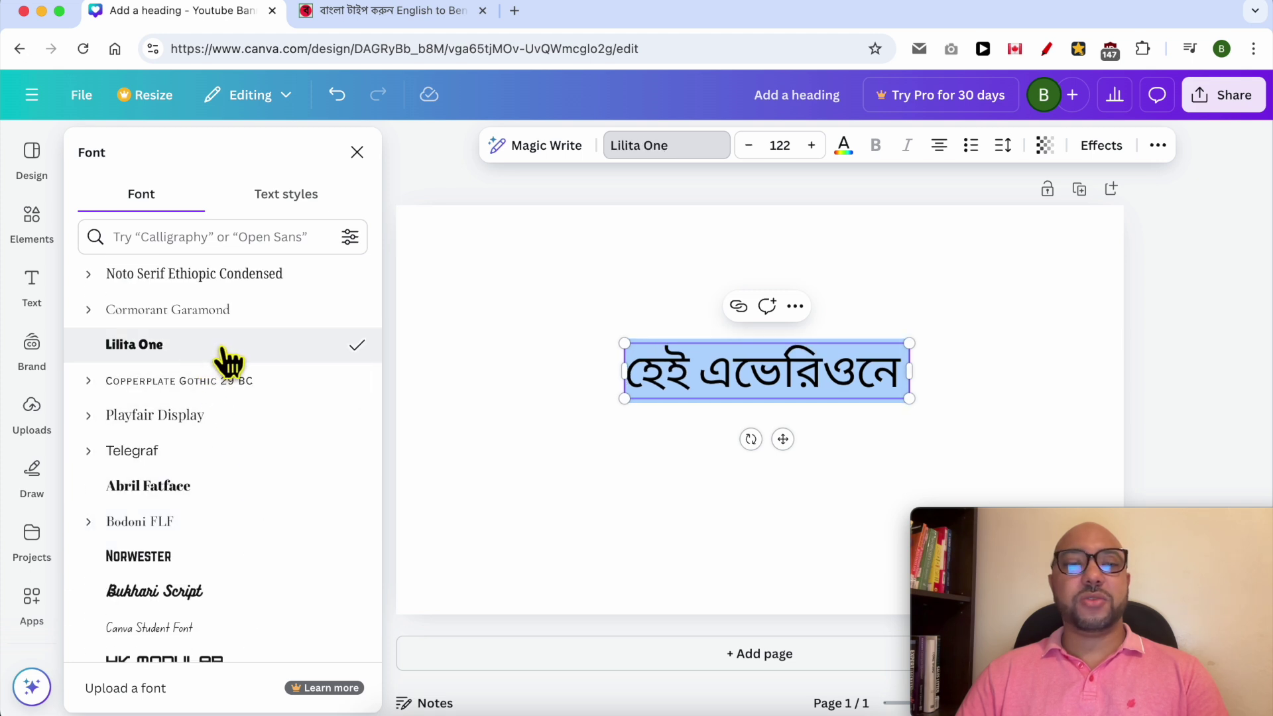
click(222, 561)
click(531, 478)
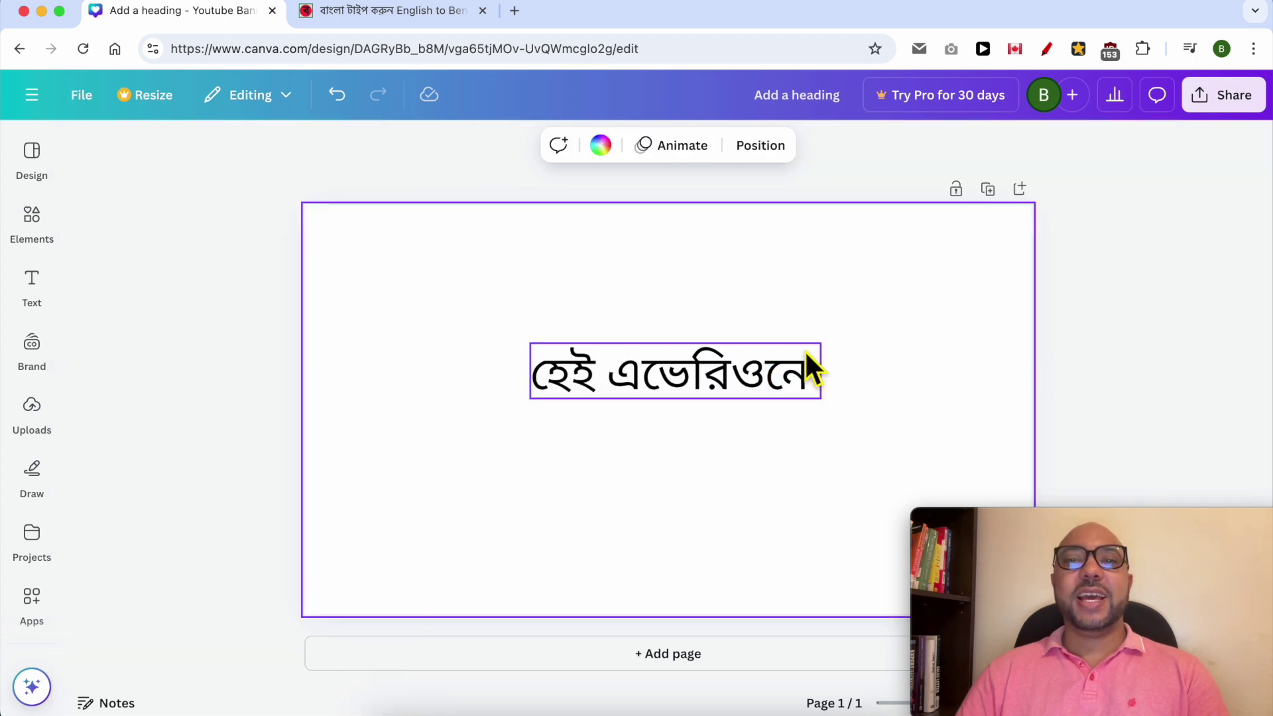